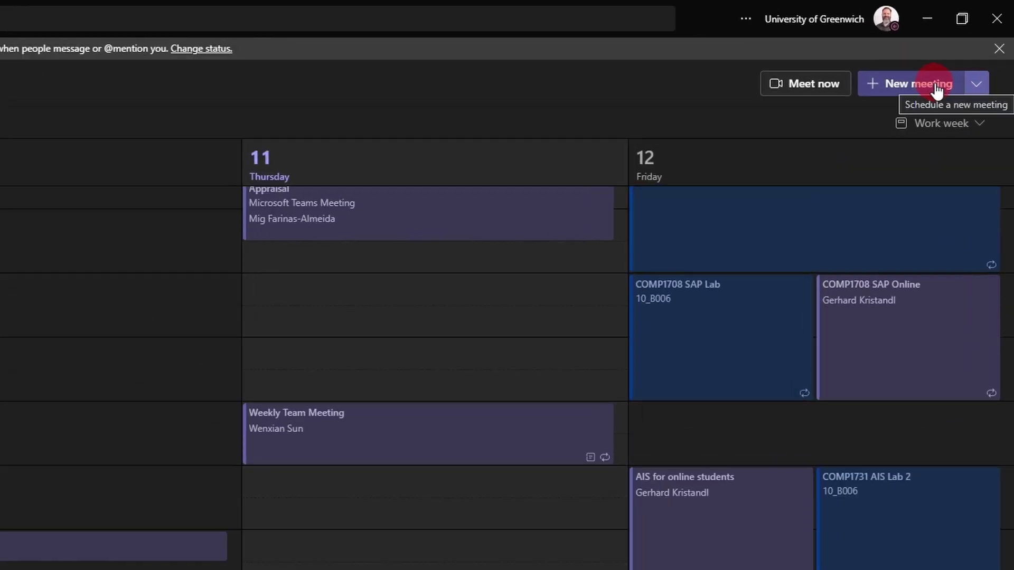
# Start a new webinar from the New meeting dropdown to get a blank webinar form
pyautogui.click(977, 85)
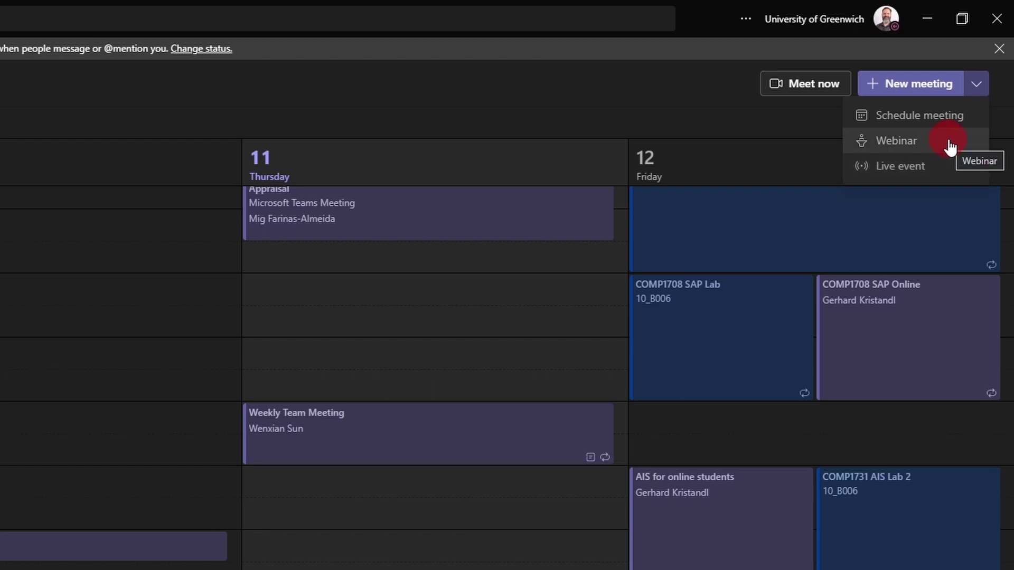
pyautogui.click(948, 145)
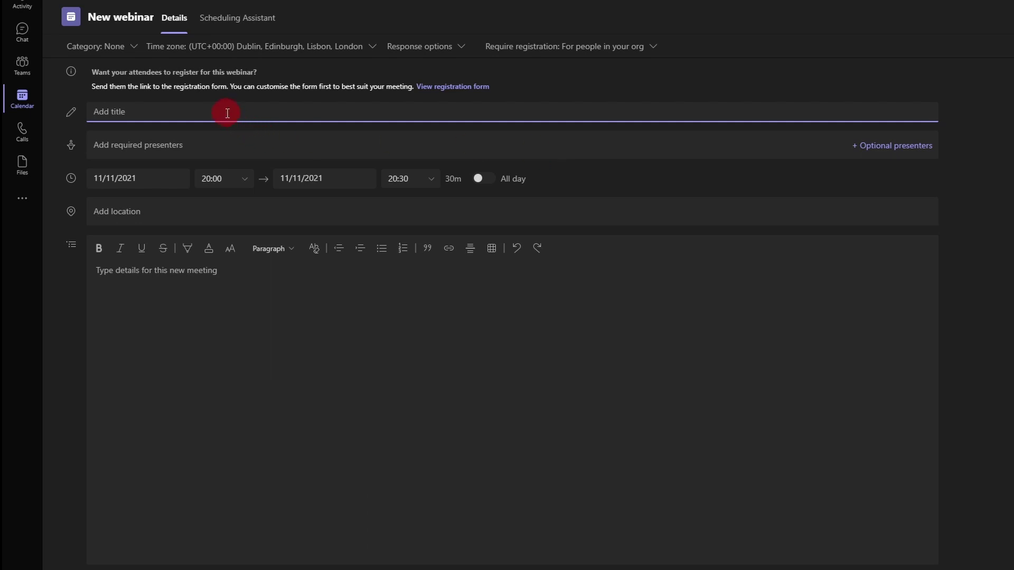
# Title the webinar 'Career Salon with featured guest speaker' plus the speaker's name, and add them as required presenter
pyautogui.write('Career Salon with featured guest ')
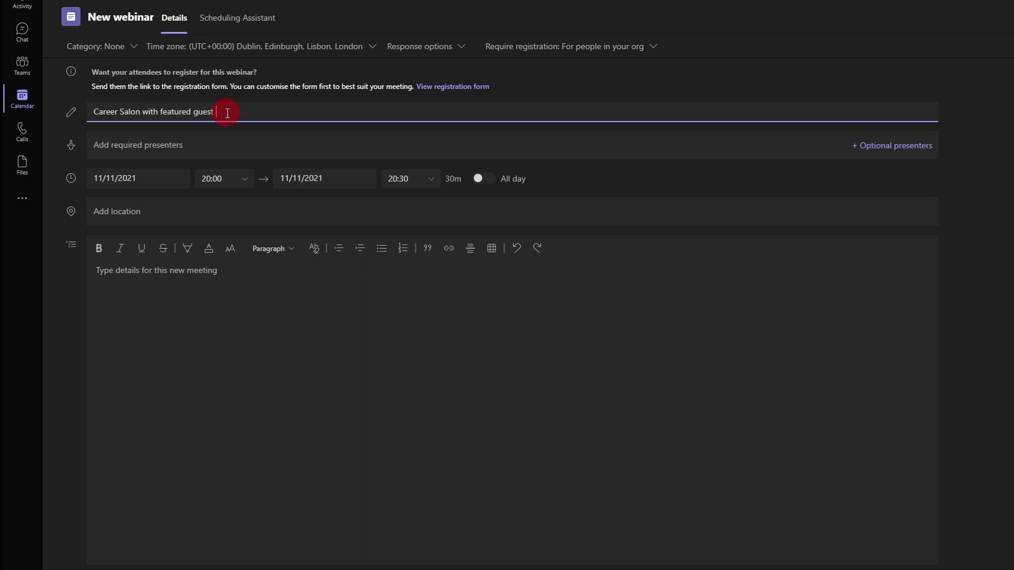
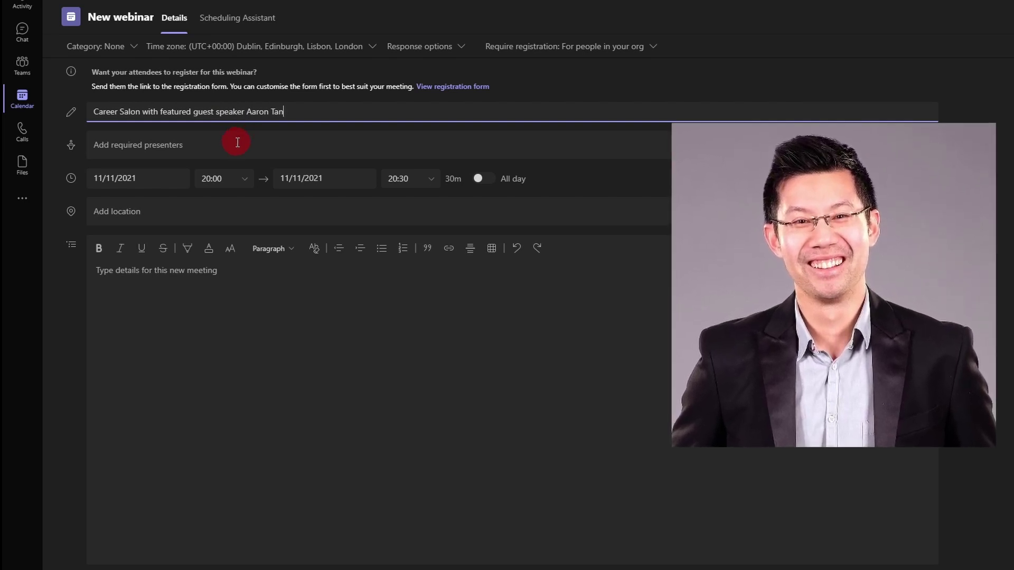
pyautogui.click(237, 142)
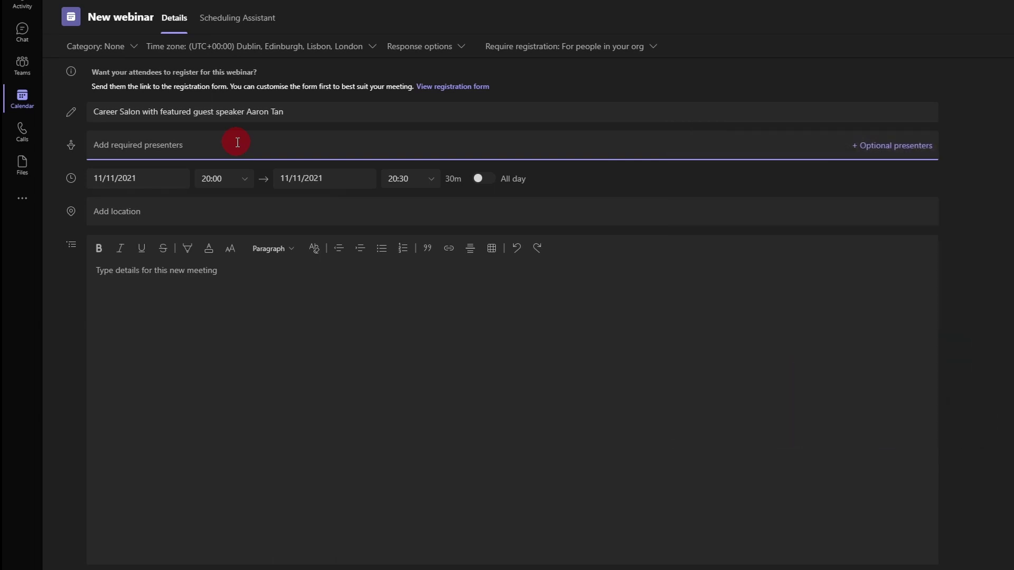
pyautogui.write('Aaron')
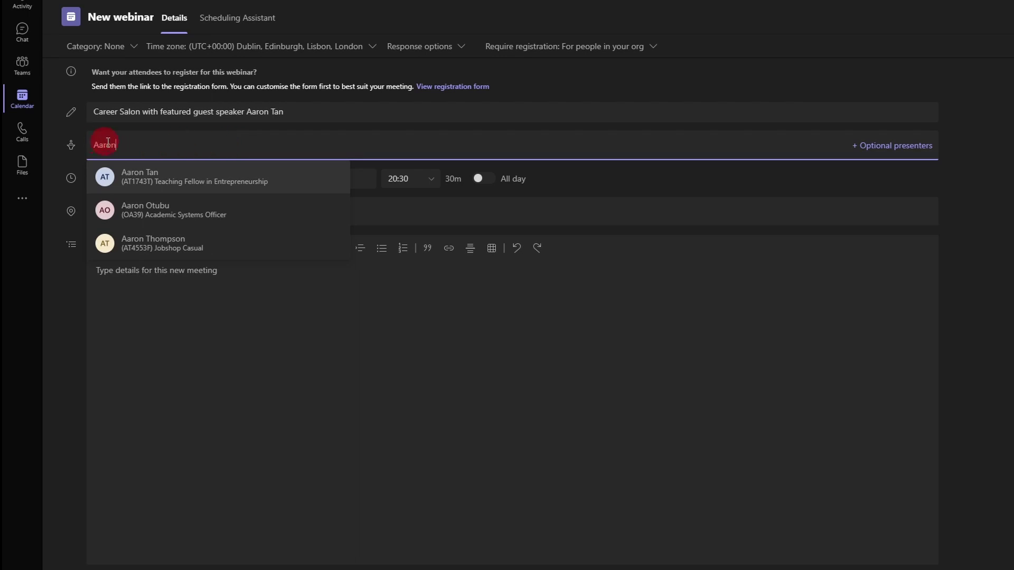
pyautogui.click(166, 182)
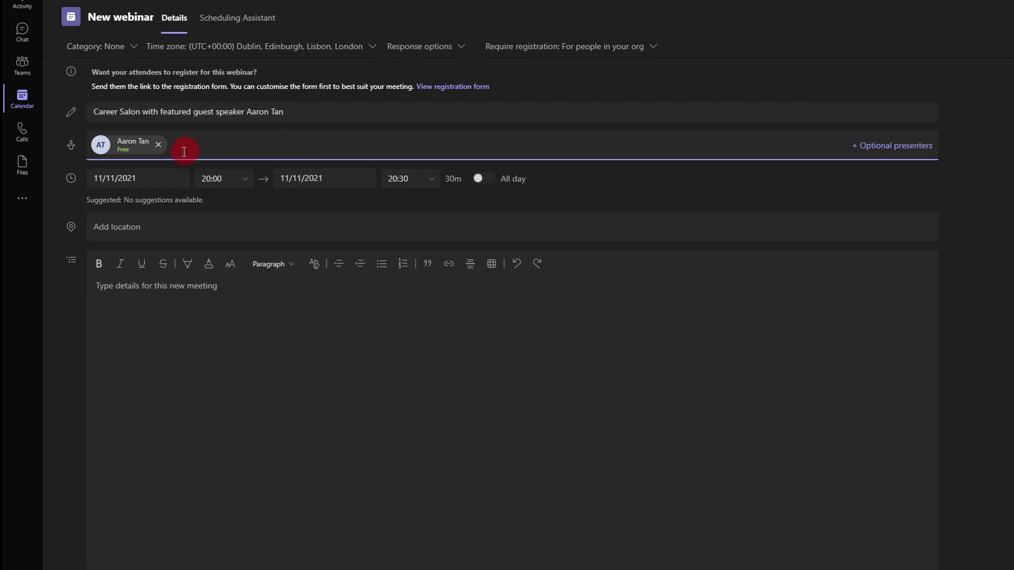
pyautogui.click(161, 179)
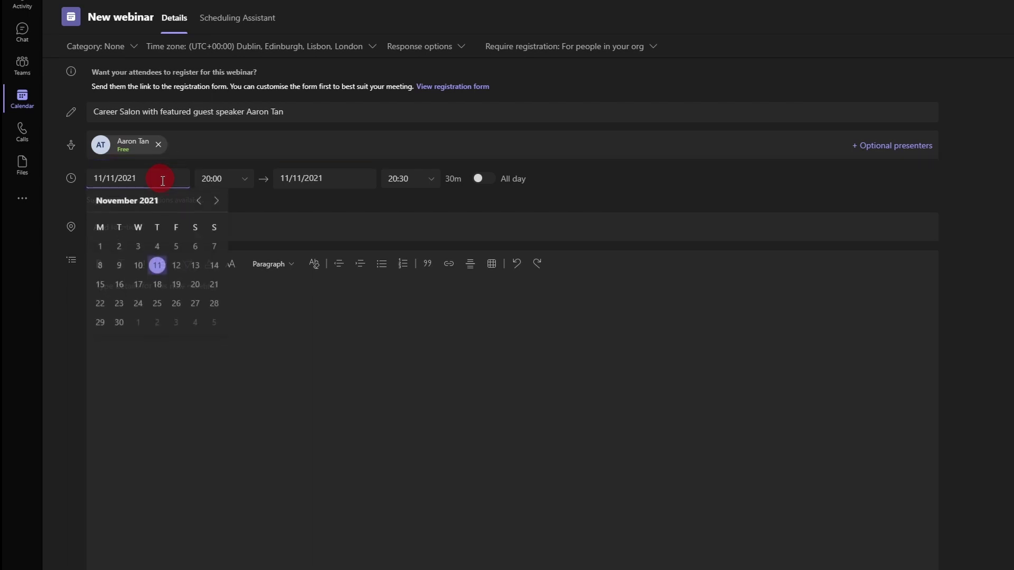
# Schedule the webinar for 15/11/2021 from 11:30 to 13:00
pyautogui.click(102, 285)
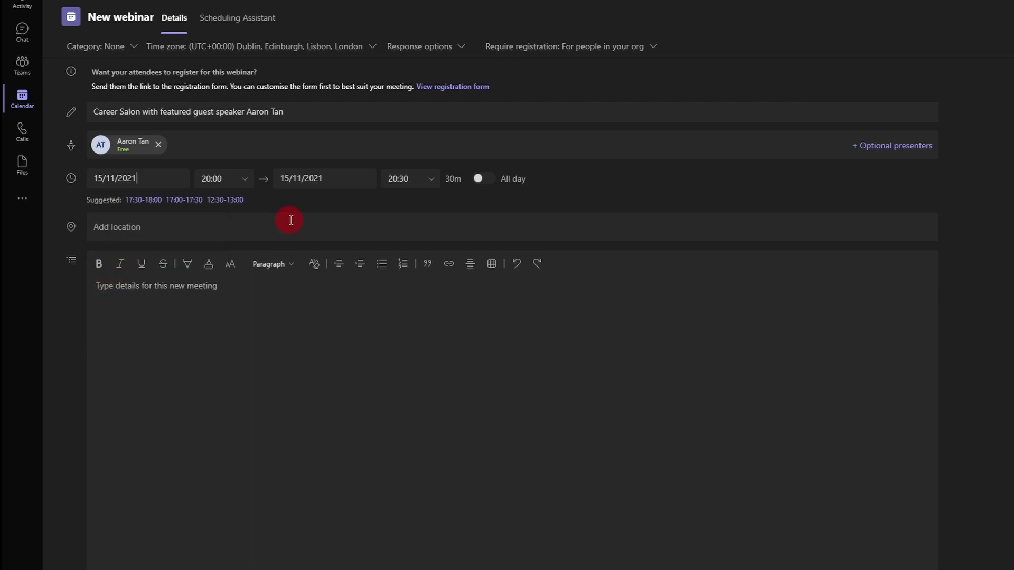
pyautogui.click(243, 180)
pyautogui.scroll(5, 232, 234)
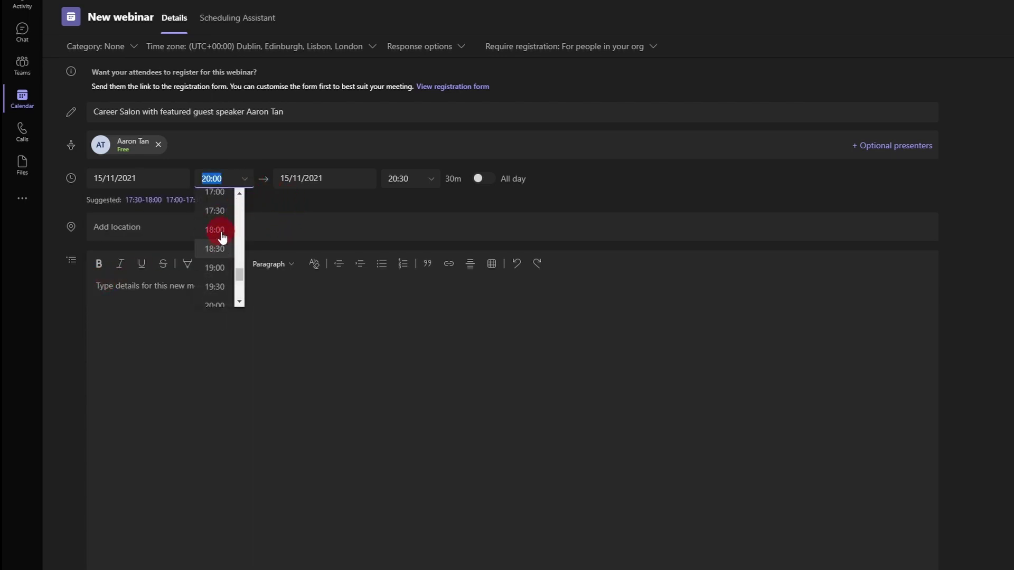
pyautogui.click(215, 216)
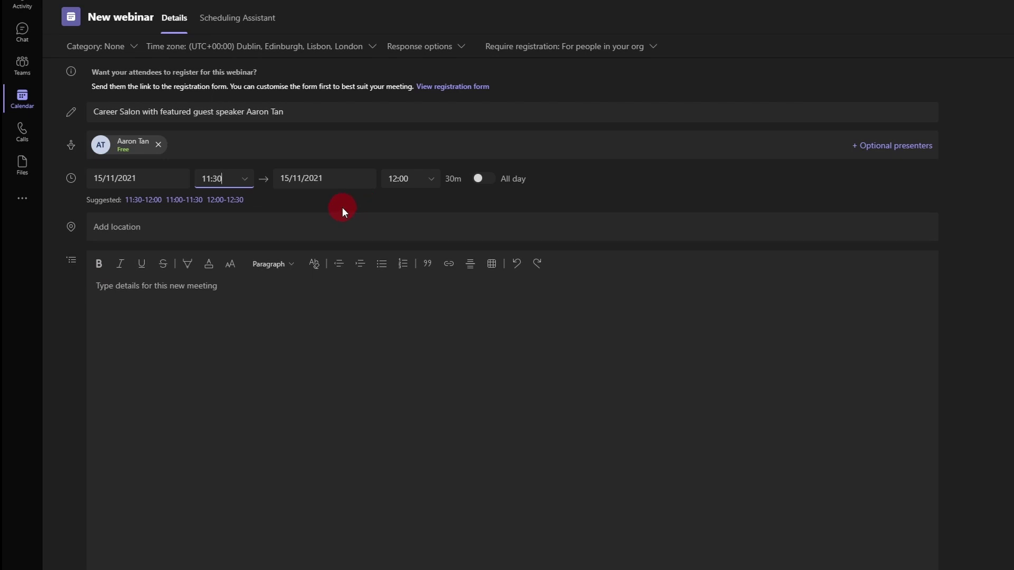
pyautogui.click(432, 181)
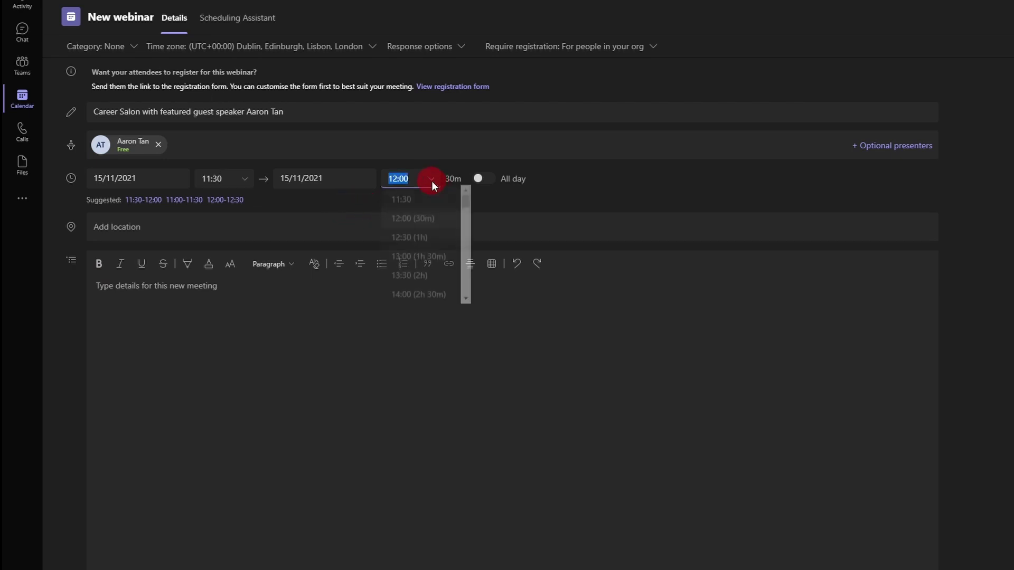
pyautogui.click(421, 260)
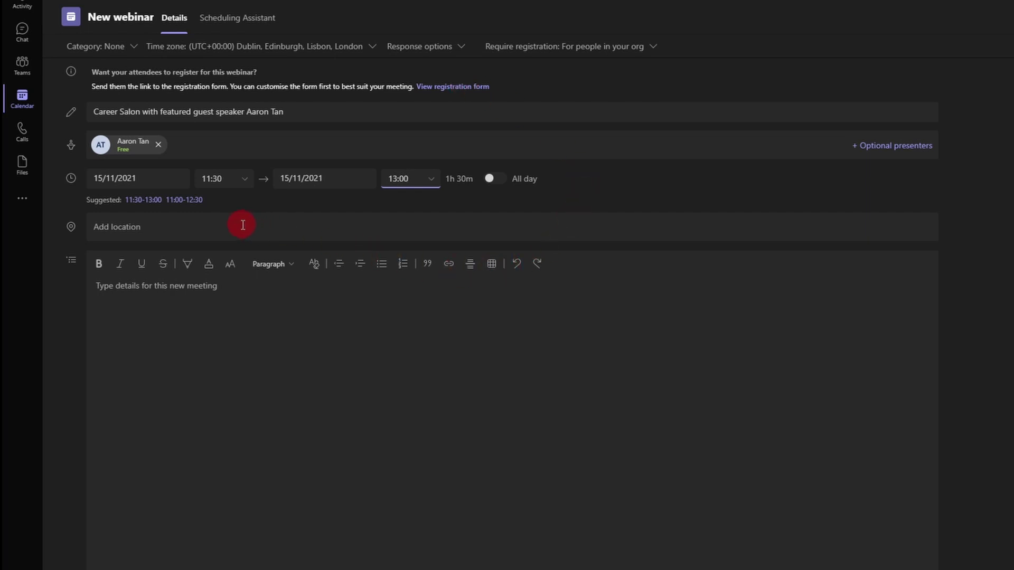
# Paste the one-line Career Salon invitation sentence into the meeting details
pyautogui.click(249, 290)
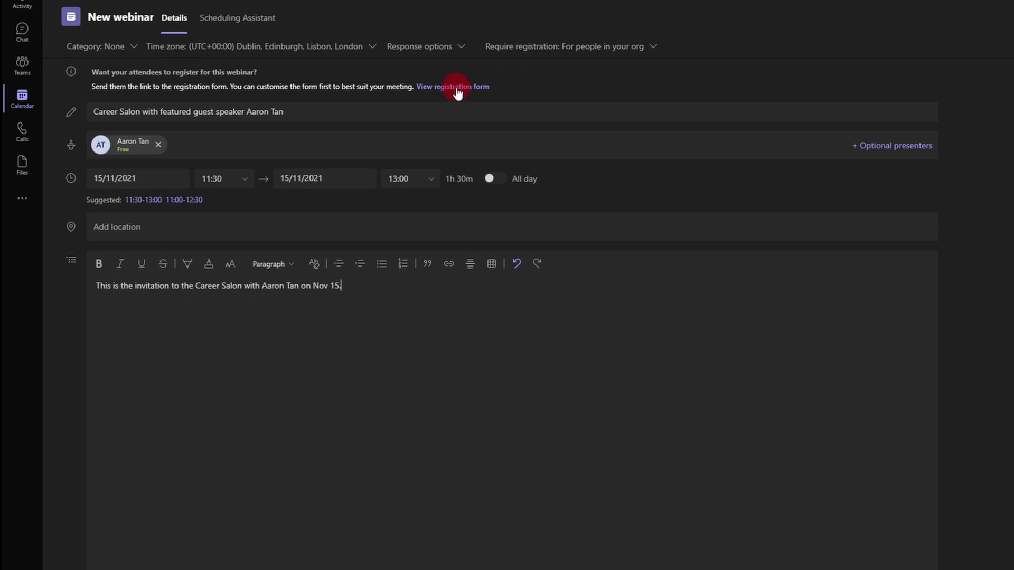
pyautogui.click(475, 112)
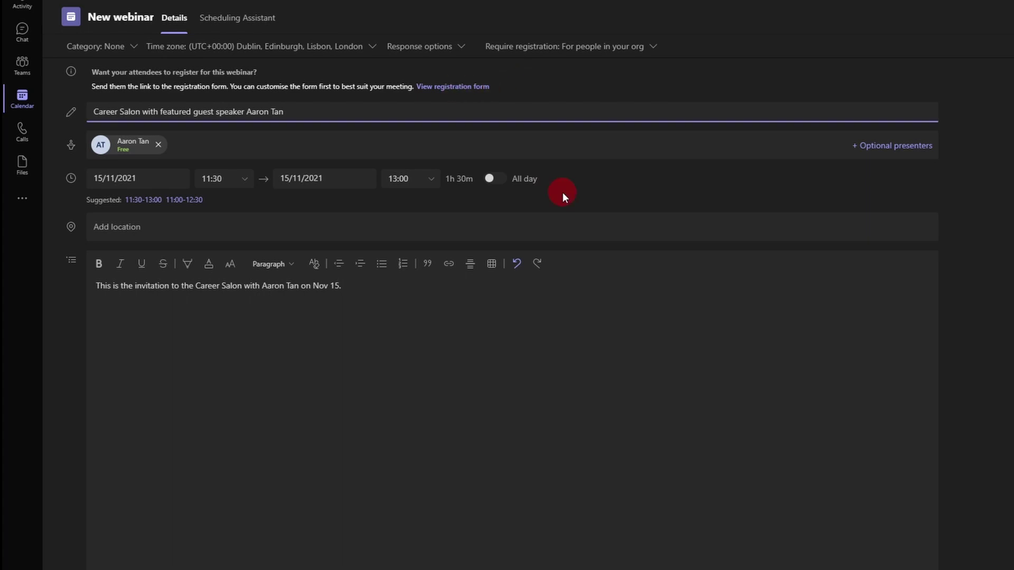
# Give the registration form the Career Salon event title and the date 15/11/2021
pyautogui.click(457, 89)
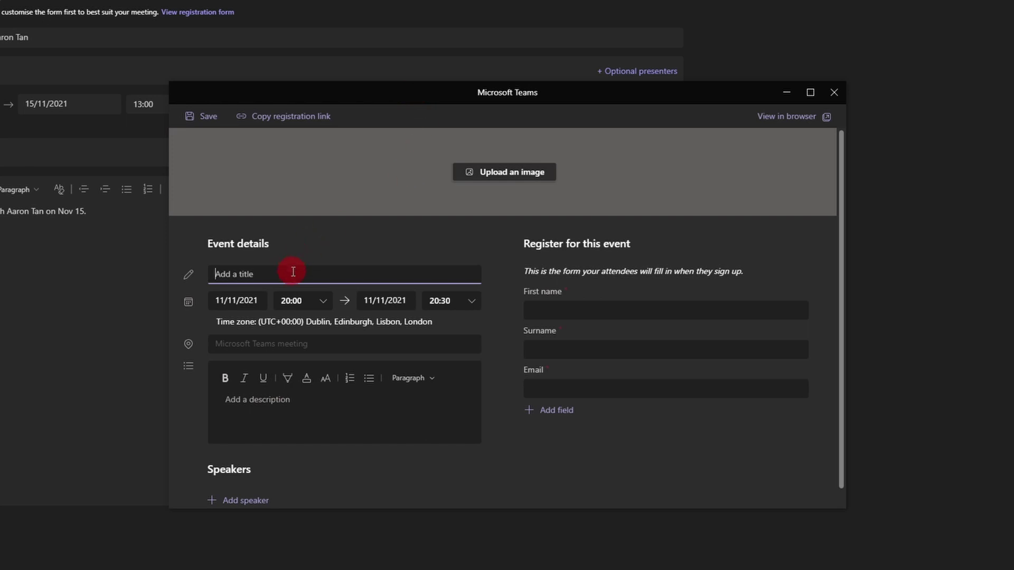
pyautogui.click(237, 301)
pyautogui.click(274, 380)
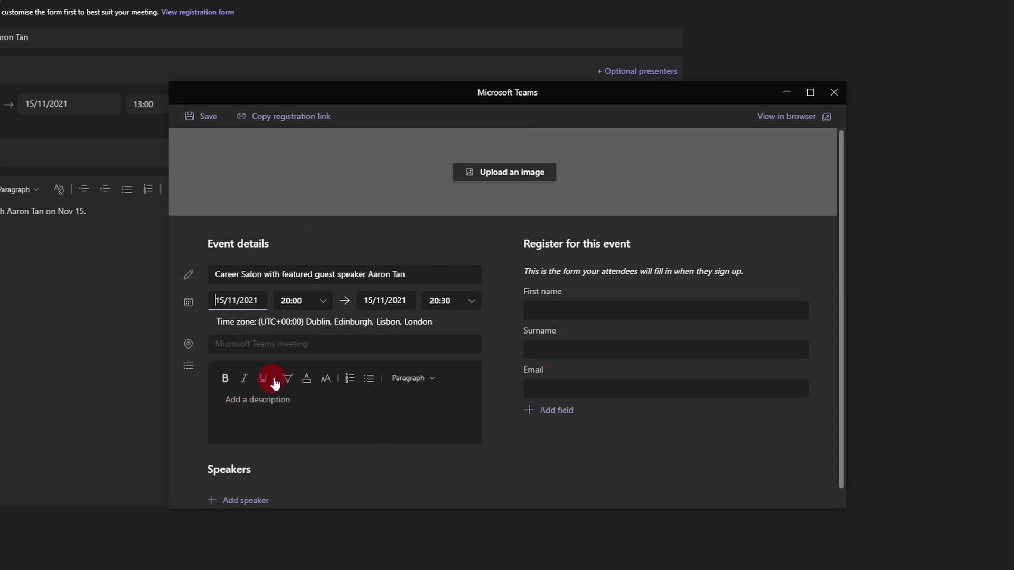
# Set the registration form's event time to 12:00–13:00
pyautogui.click(324, 307)
pyautogui.scroll(1, 312, 379)
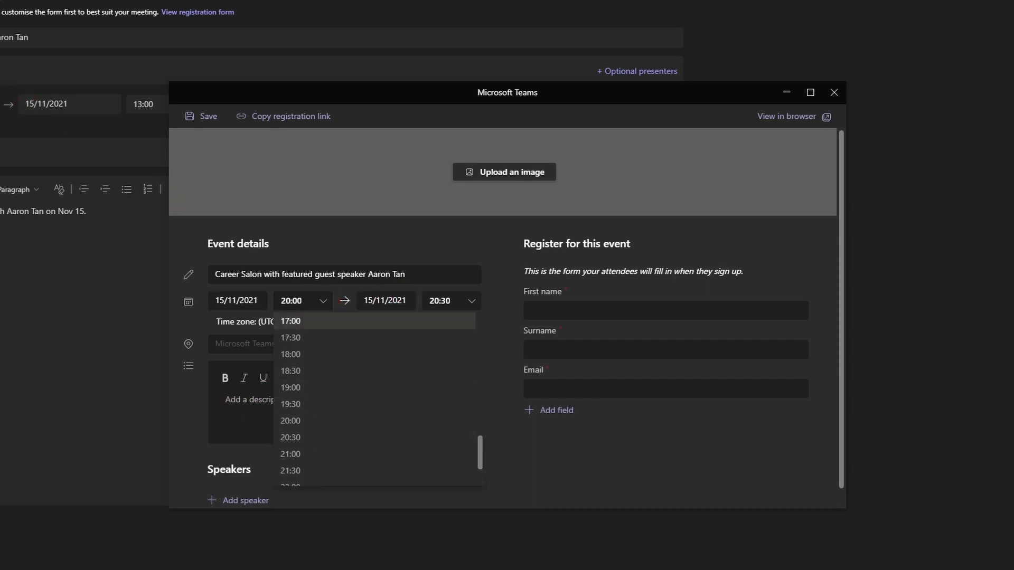
pyautogui.scroll(5, 327, 381)
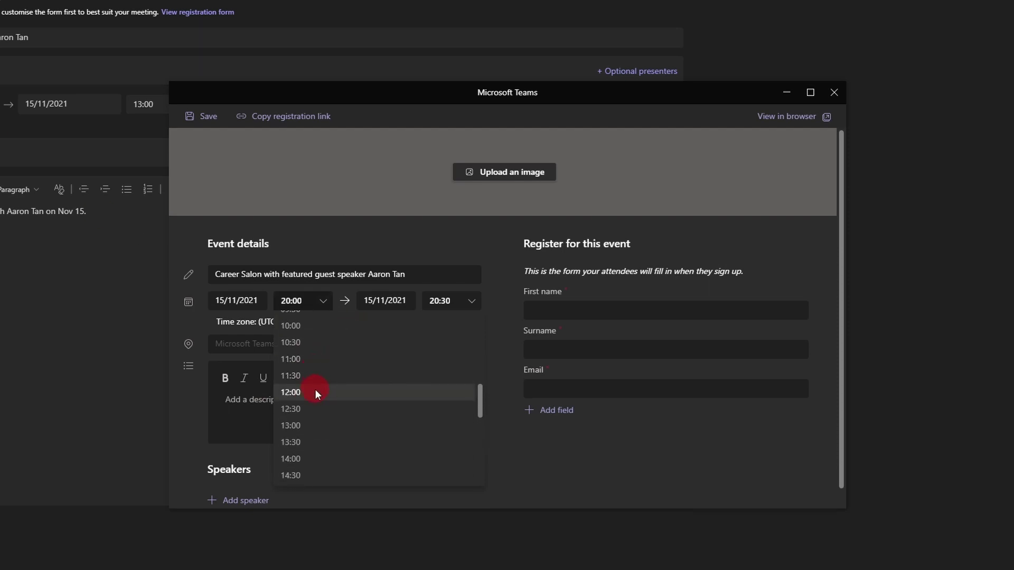
pyautogui.click(315, 392)
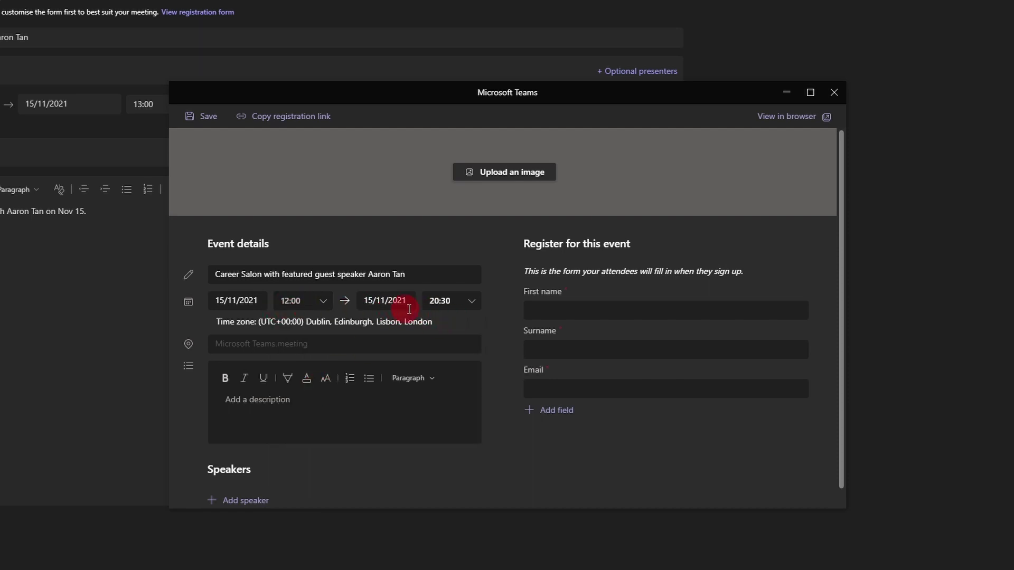
pyautogui.click(472, 304)
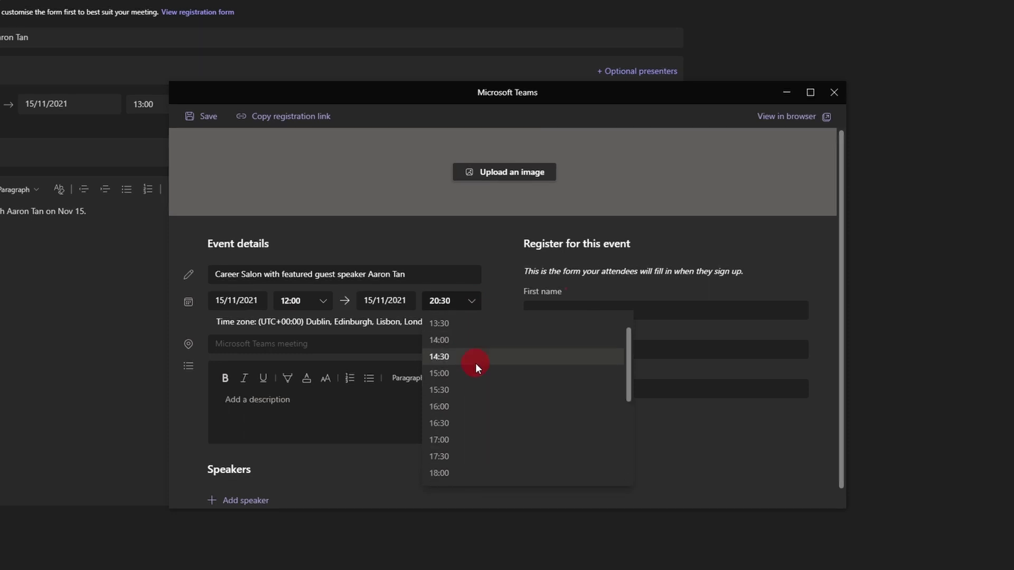
pyautogui.scroll(1, 463, 354)
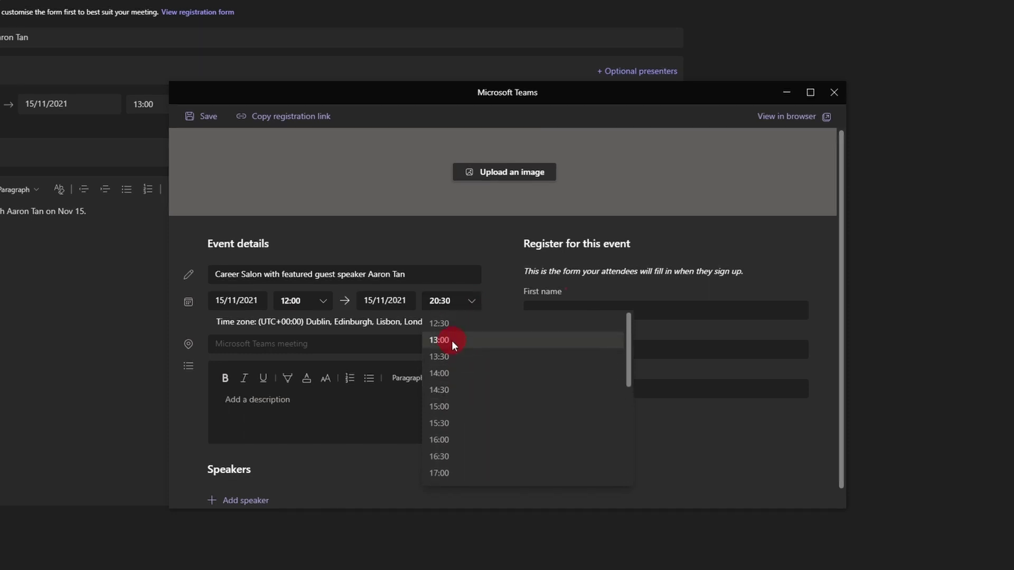
pyautogui.click(452, 341)
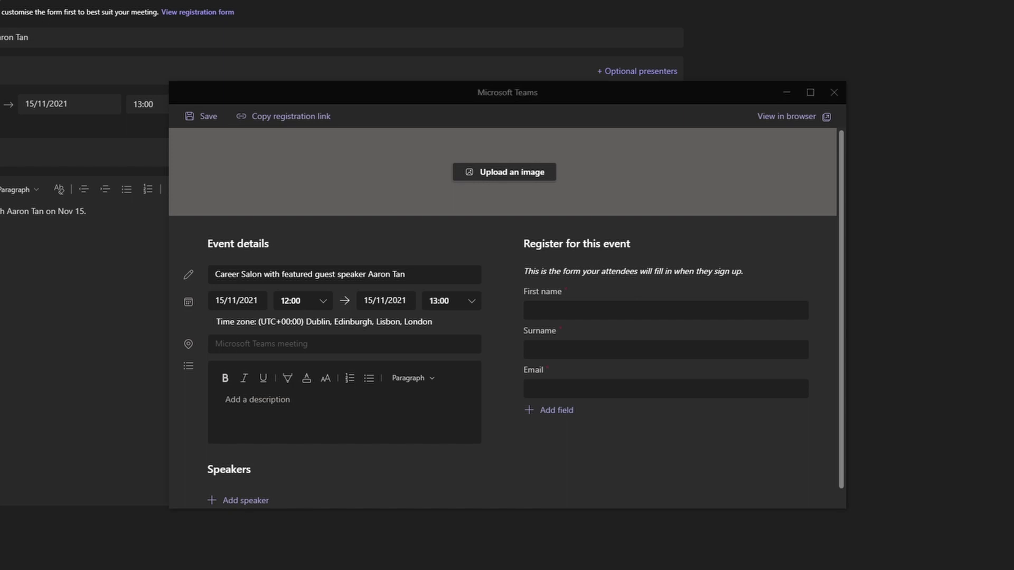
# Fill in the event description and add the guest speaker's name with a pasted bio
pyautogui.click(247, 489)
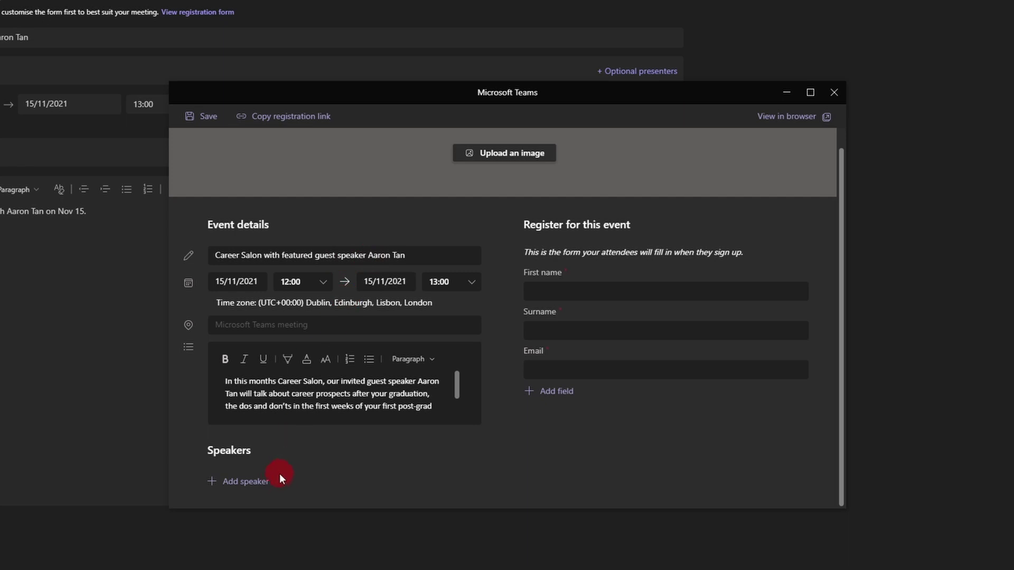
pyautogui.click(239, 482)
pyautogui.scroll(-1, 513, 382)
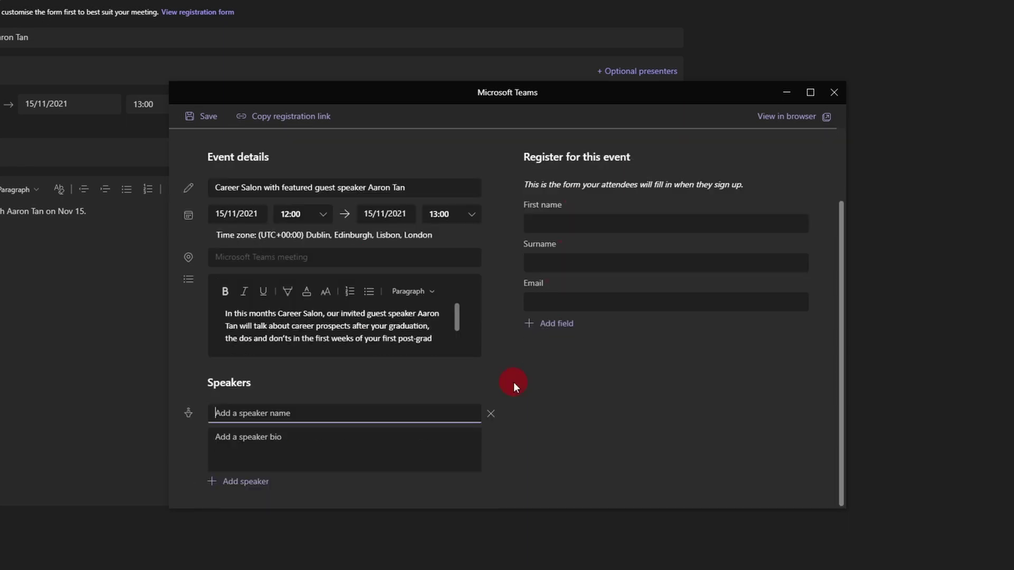
pyautogui.click(254, 446)
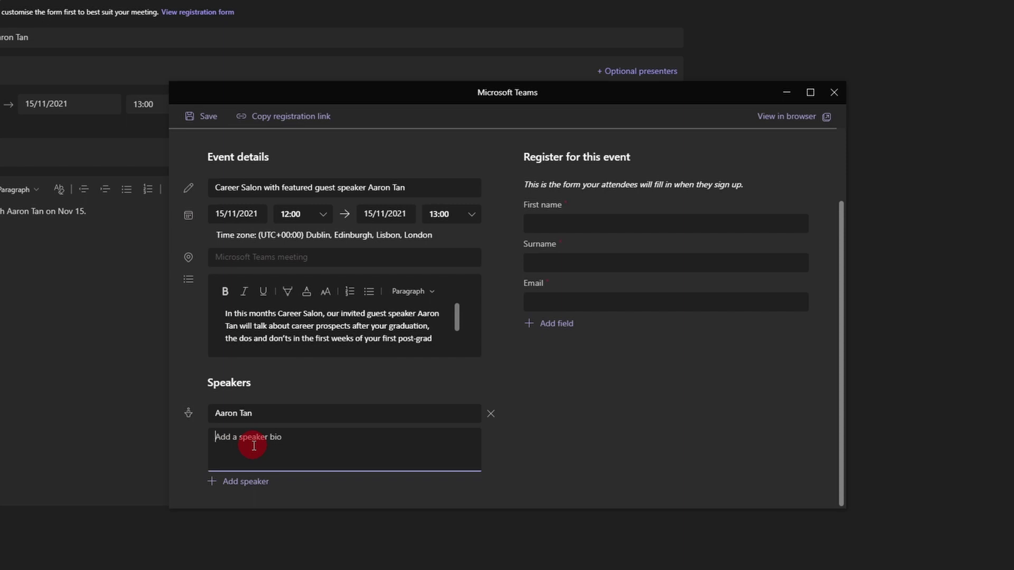
pyautogui.hotkey('ctrl', 'v')
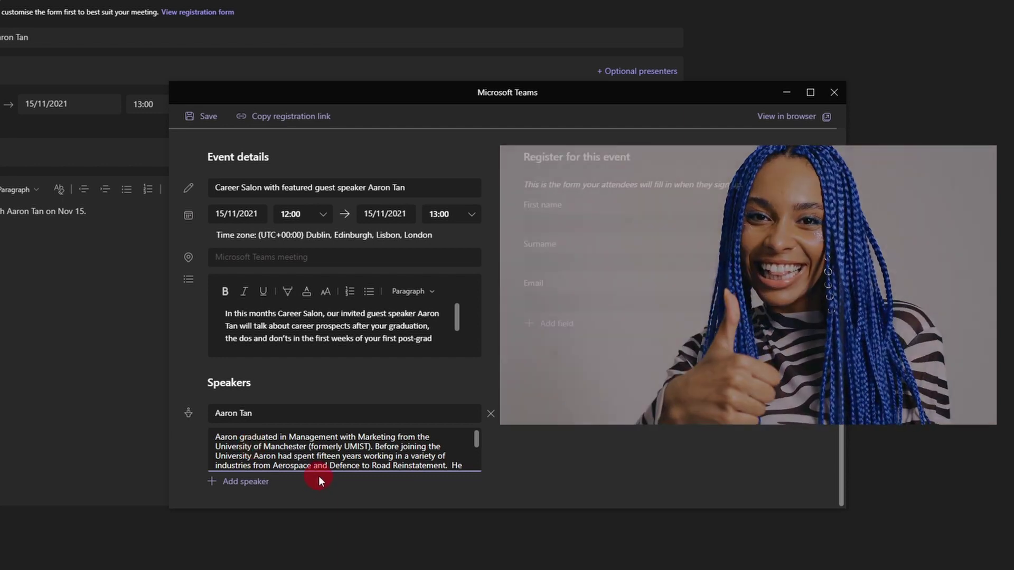
pyautogui.click(318, 477)
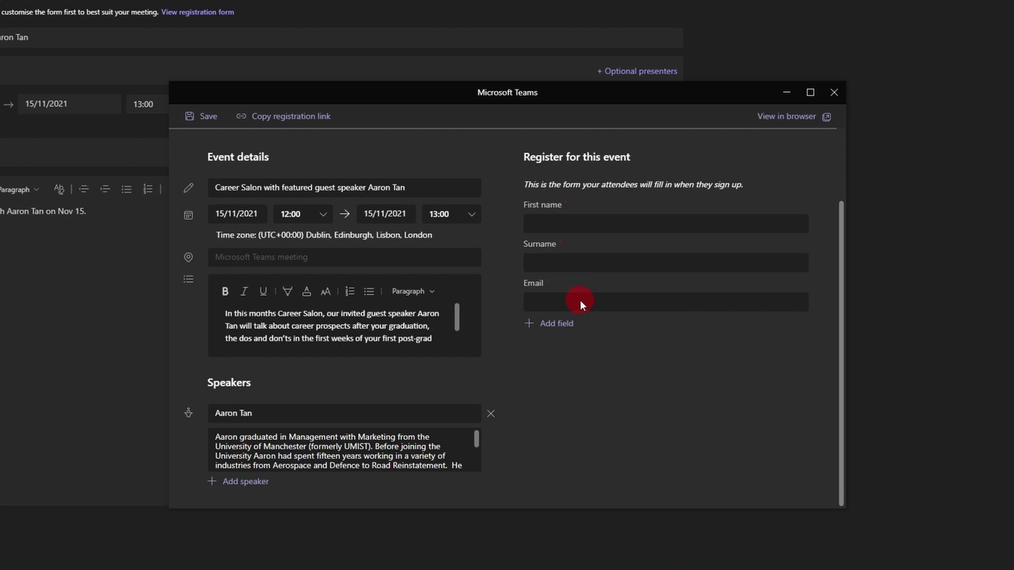
# Add a required Input question 'Have you ever considered a career in IT consulting?' and save the form
pyautogui.click(528, 328)
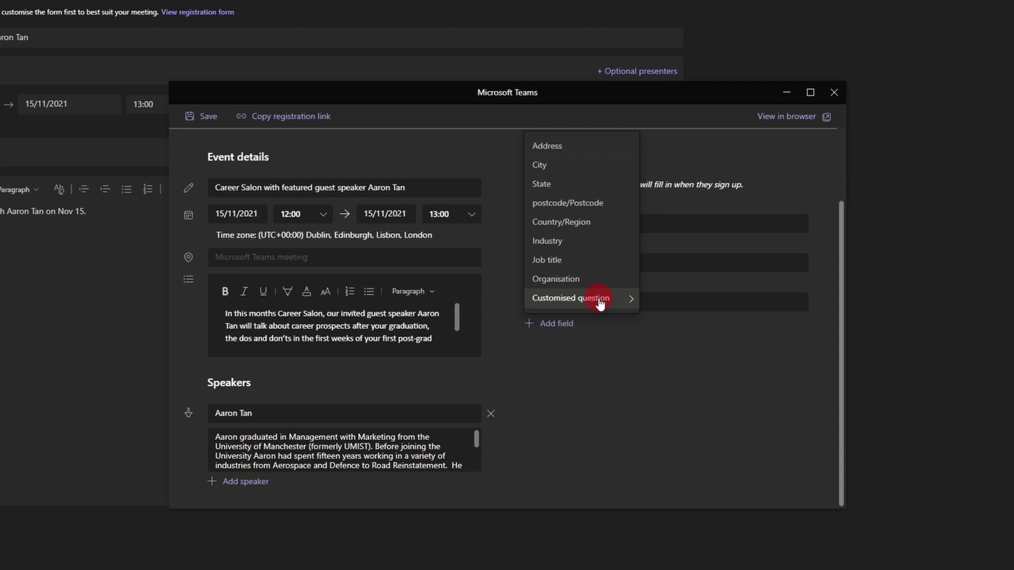
pyautogui.moveTo(599, 303)
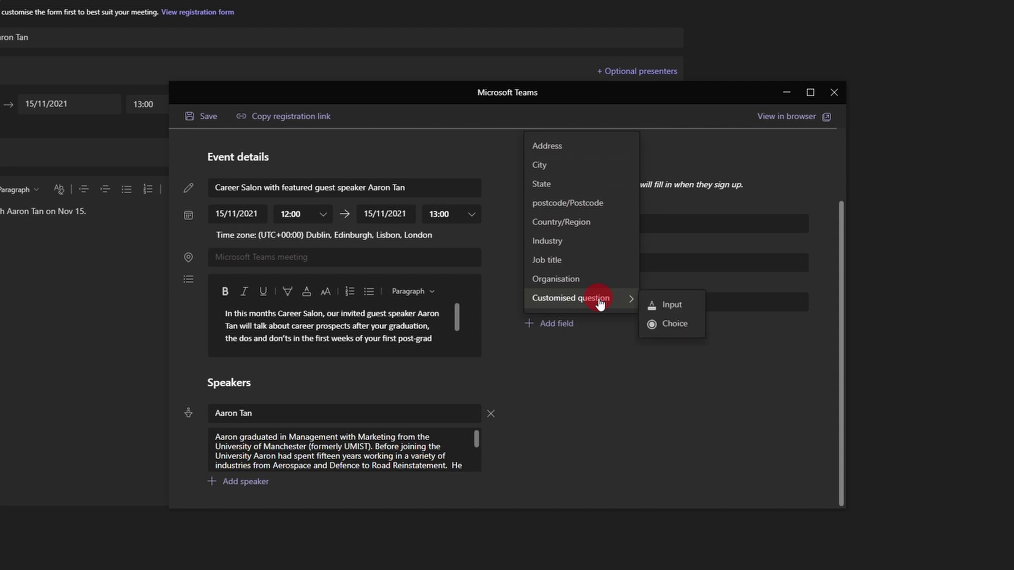
pyautogui.click(686, 306)
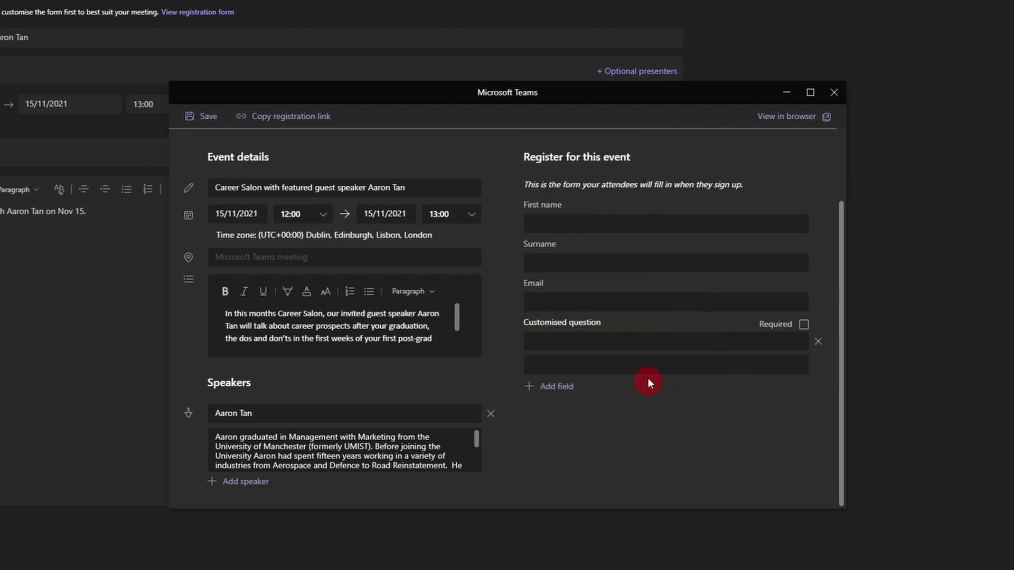
pyautogui.click(634, 349)
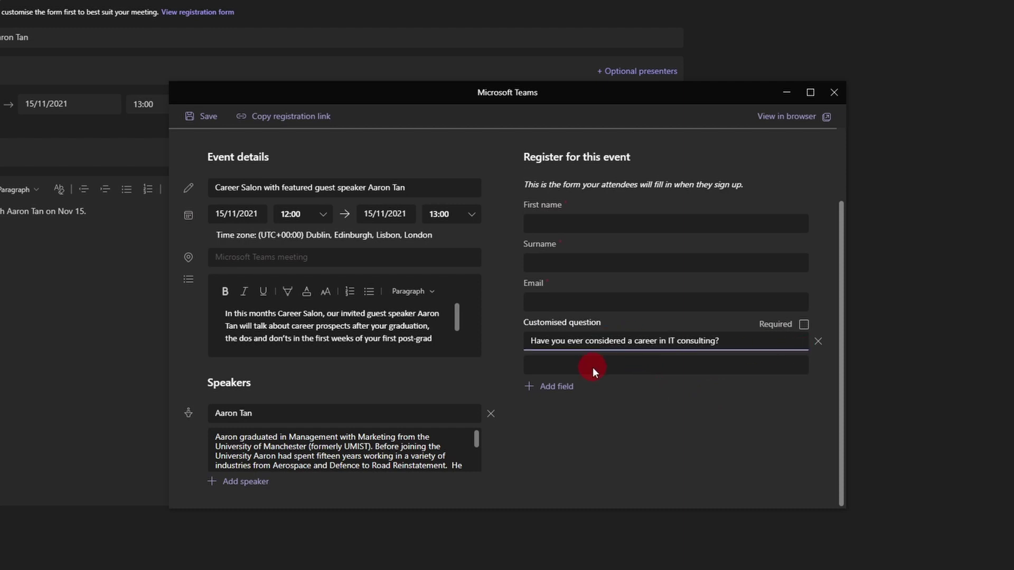
pyautogui.write('Have you ever considered a career in IT consulting?')
pyautogui.click(803, 329)
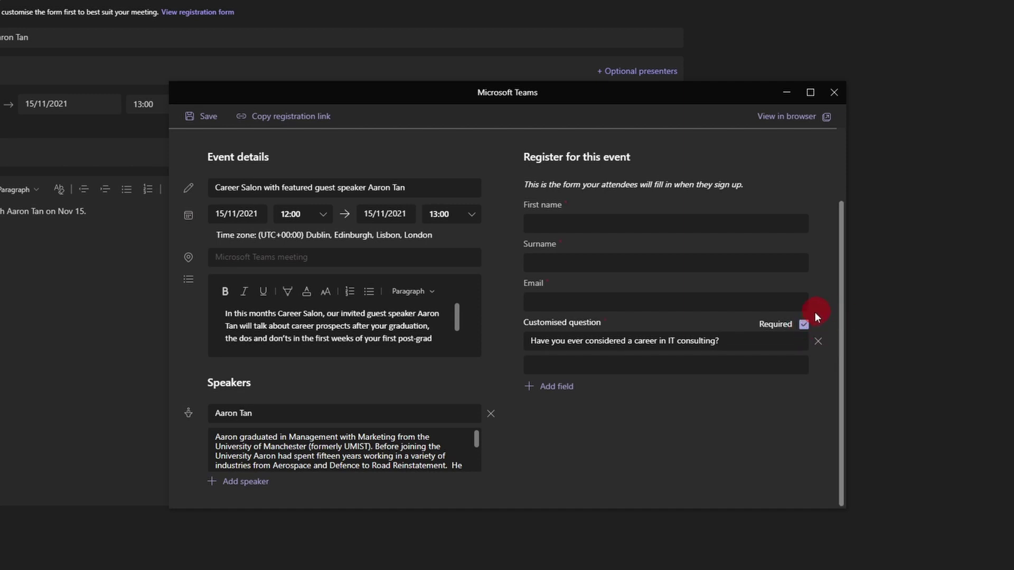
pyautogui.click(208, 118)
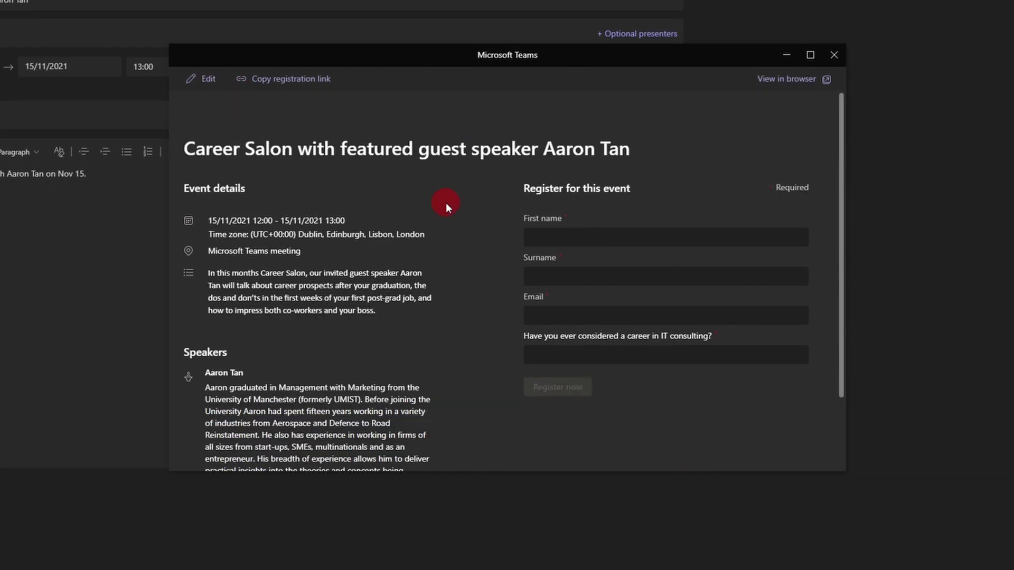
# Scroll through the saved registration preview and view it in the browser
pyautogui.scroll(-2, 446, 206)
pyautogui.scroll(2, 345, 298)
pyautogui.click(793, 84)
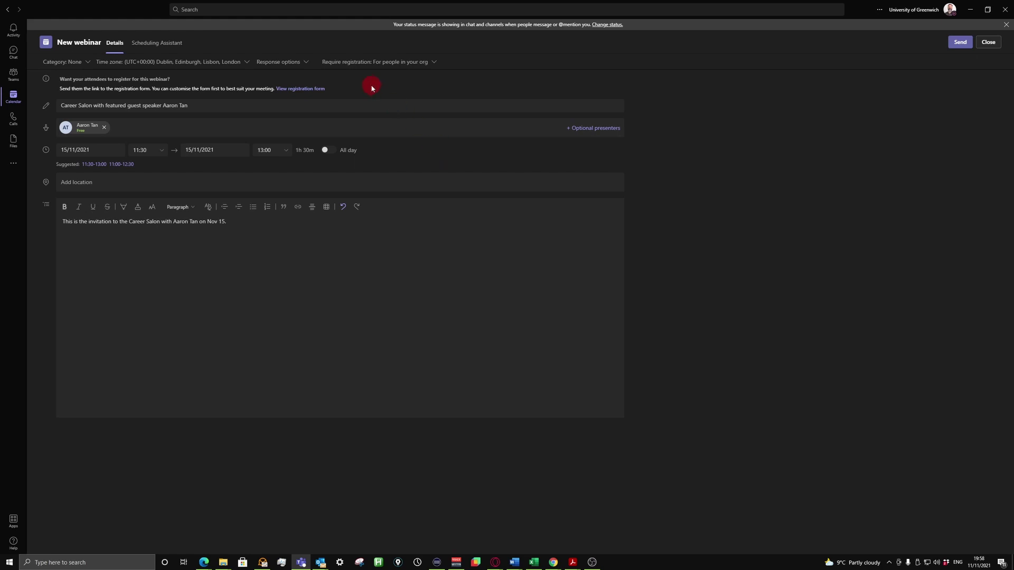
# Reopen the registration form and delete the free-text IT consulting question
pyautogui.click(307, 89)
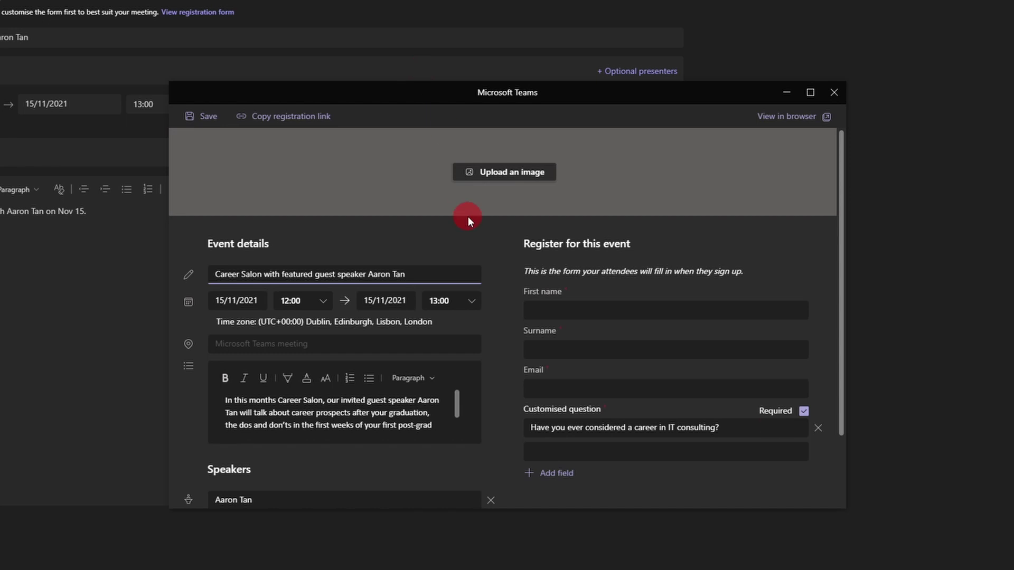
pyautogui.moveTo(745, 428); pyautogui.dragTo(528, 428)
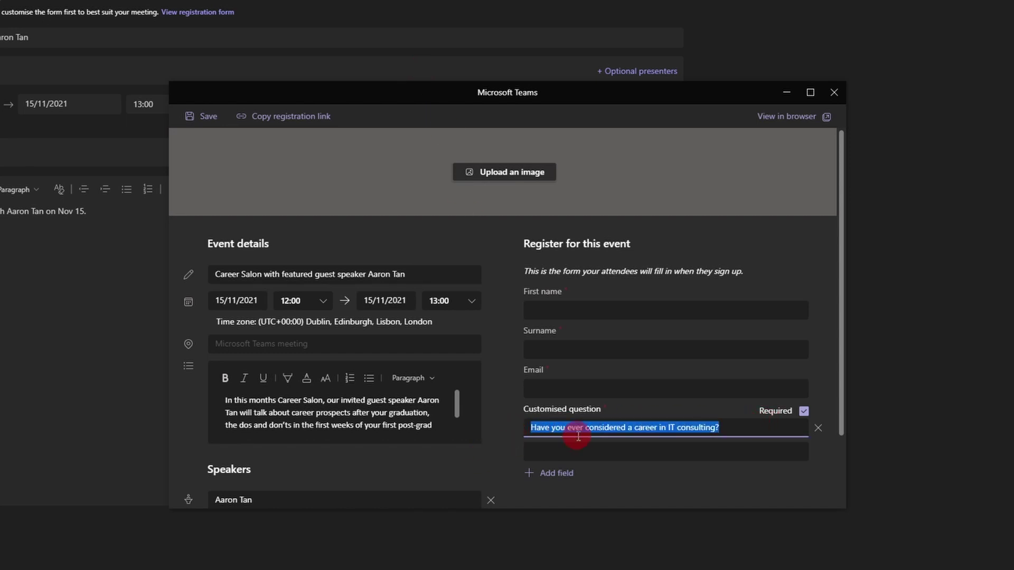
pyautogui.click(818, 431)
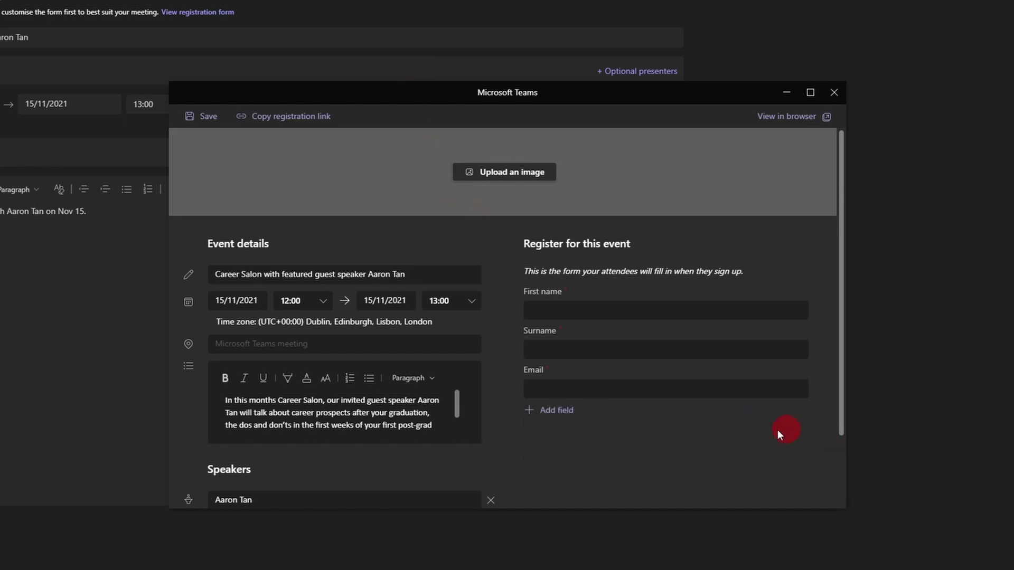
# Add a required Choice question 'Have you ever considered a career in IT consulting?' with options Yes and No
pyautogui.click(572, 413)
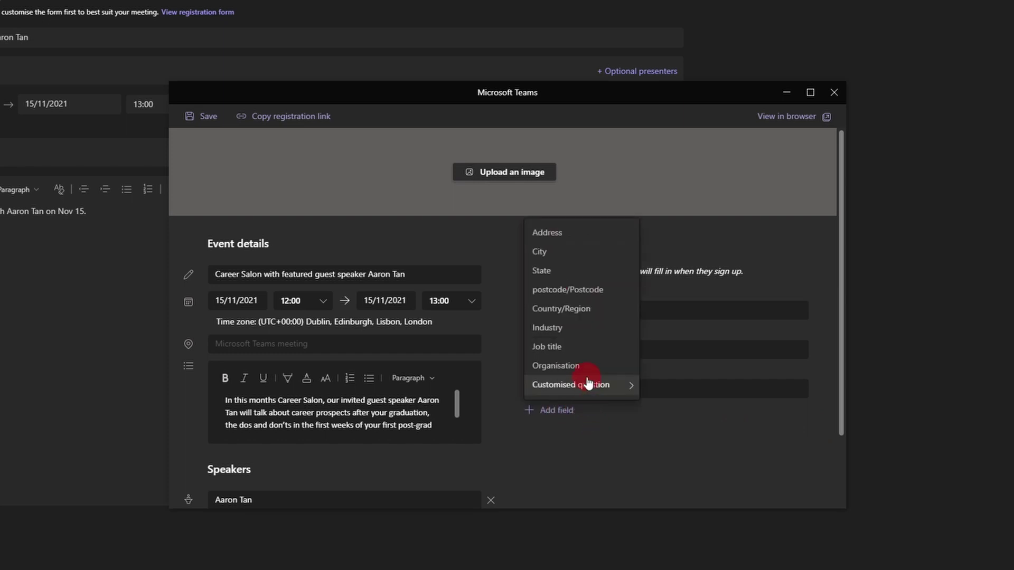
pyautogui.click(593, 387)
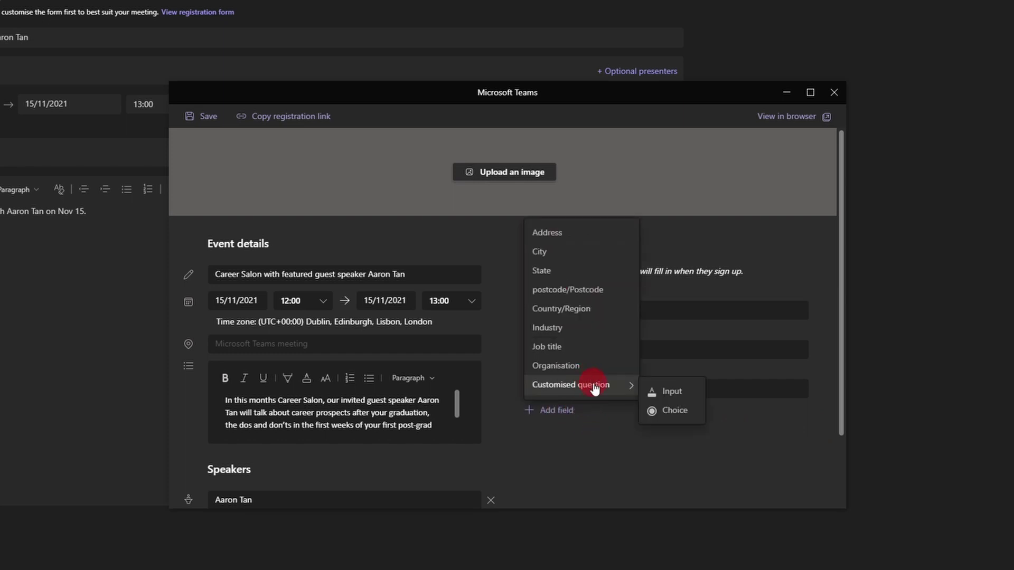
pyautogui.click(690, 410)
pyautogui.click(681, 426)
pyautogui.write('Have you ever considered a career in IT consulting?')
pyautogui.click(563, 451)
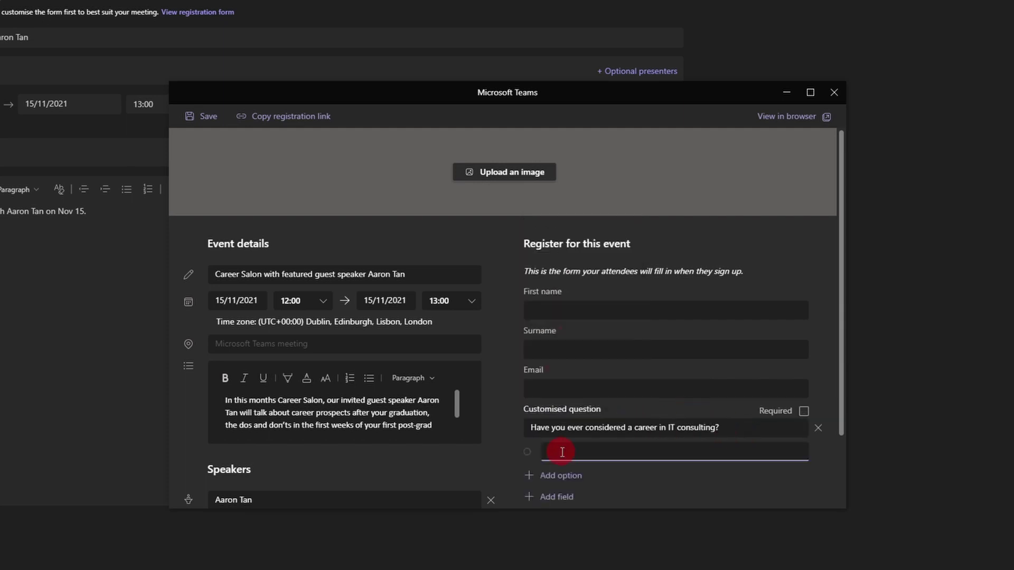
pyautogui.write('Yes')
pyautogui.click(557, 475)
pyautogui.write('No')
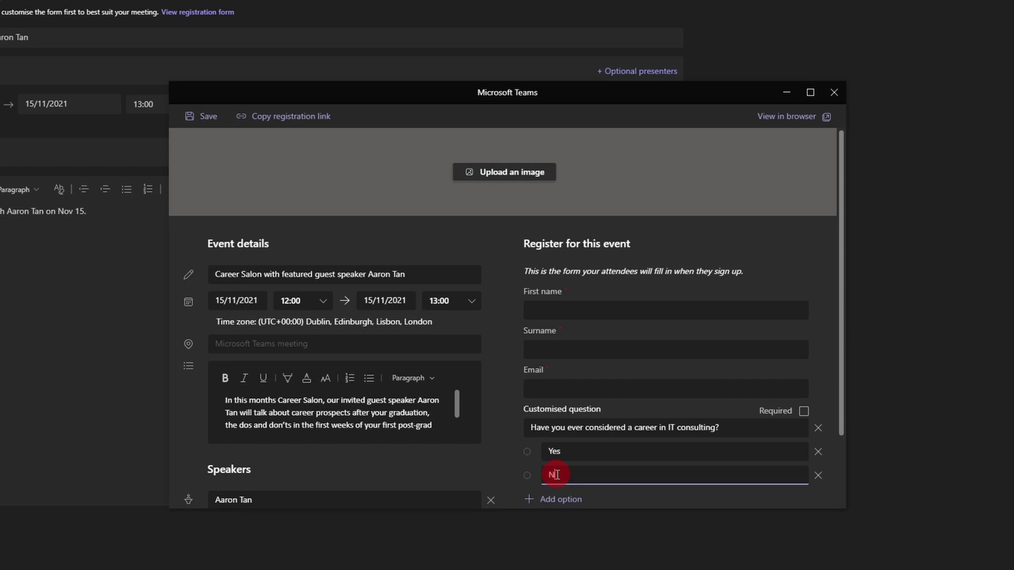
pyautogui.scroll(-1, 687, 433)
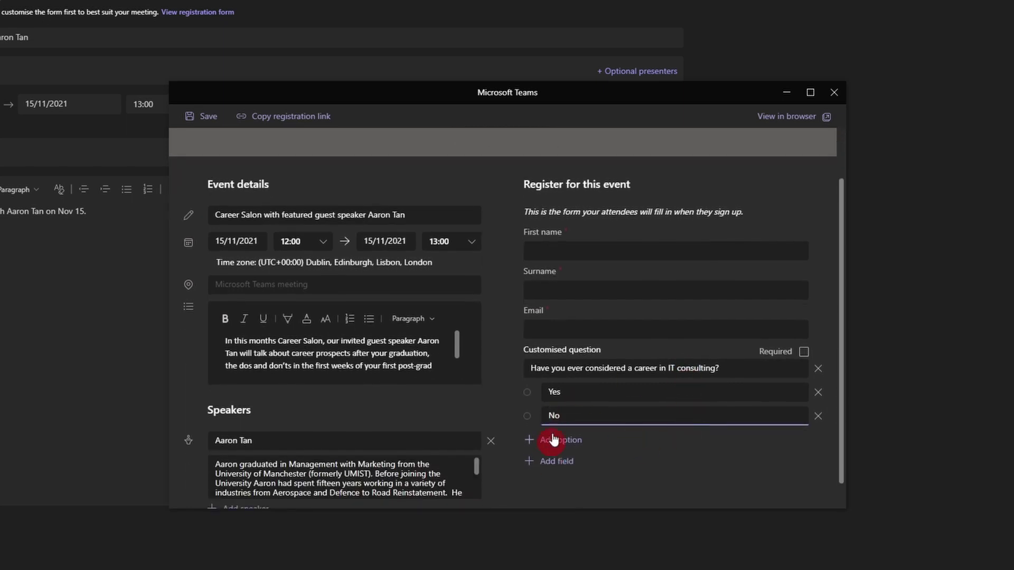
pyautogui.scroll(1, 593, 442)
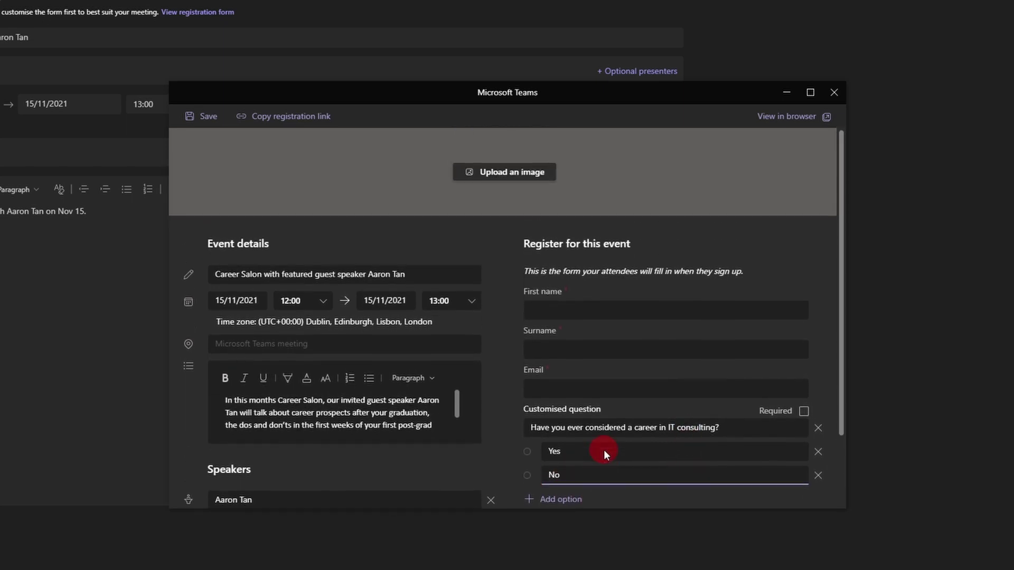
pyautogui.click(803, 414)
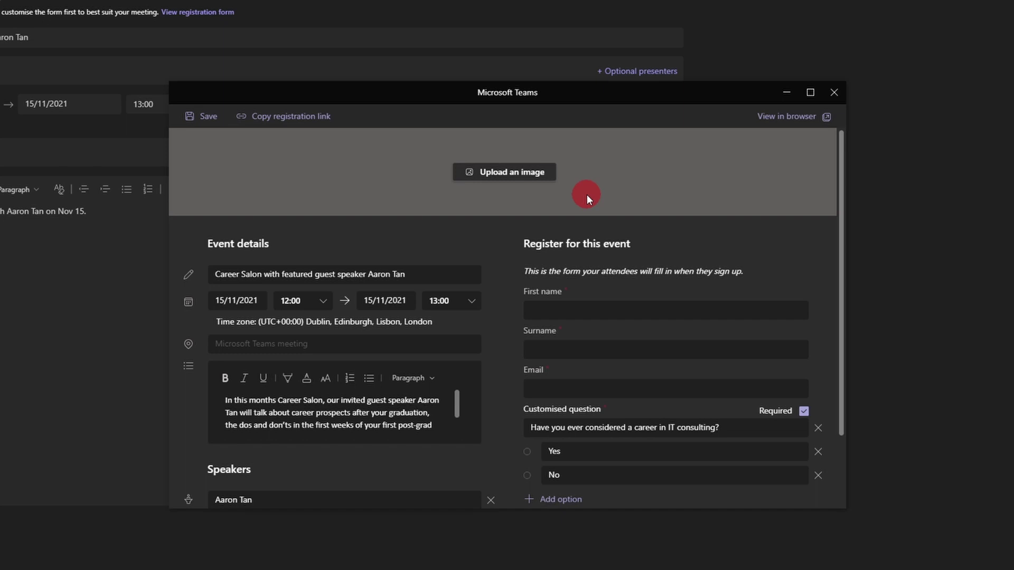
# Upload the 918x120 Career Salon banner image, confirm its crop, and save the form
pyautogui.click(512, 173)
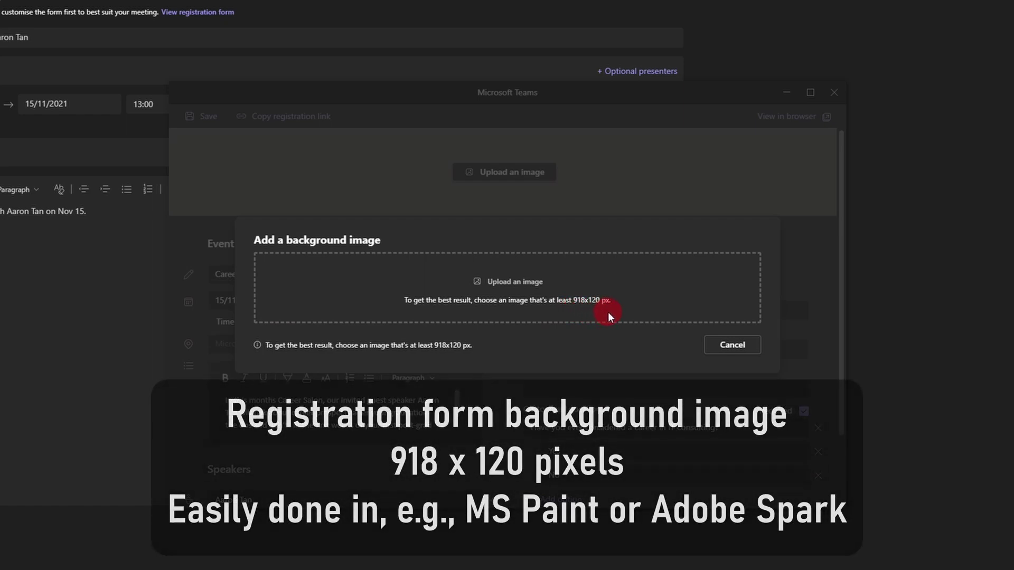
pyautogui.moveTo(1013, 253); pyautogui.dragTo(508, 295)
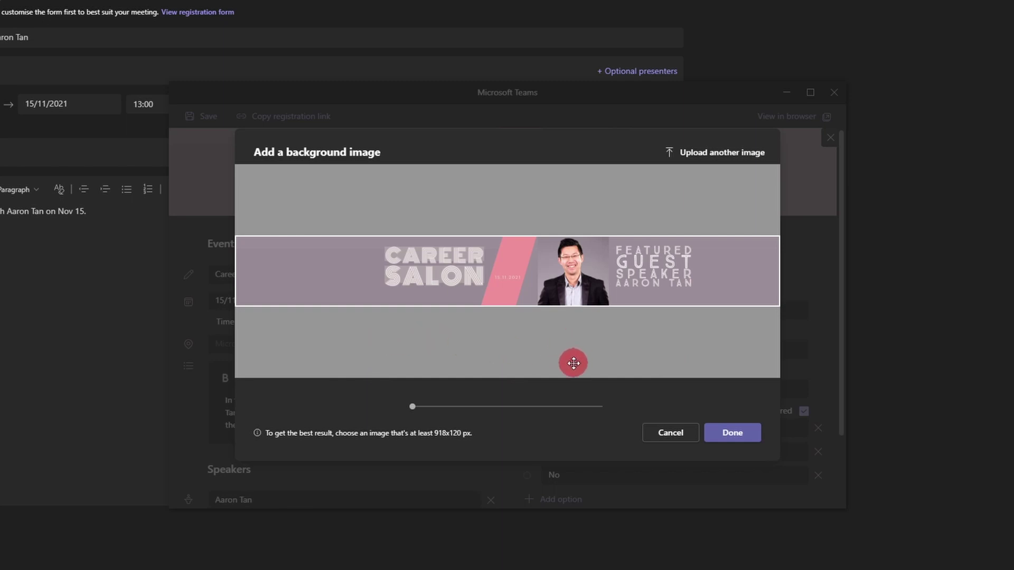
pyautogui.click(742, 434)
pyautogui.click(207, 117)
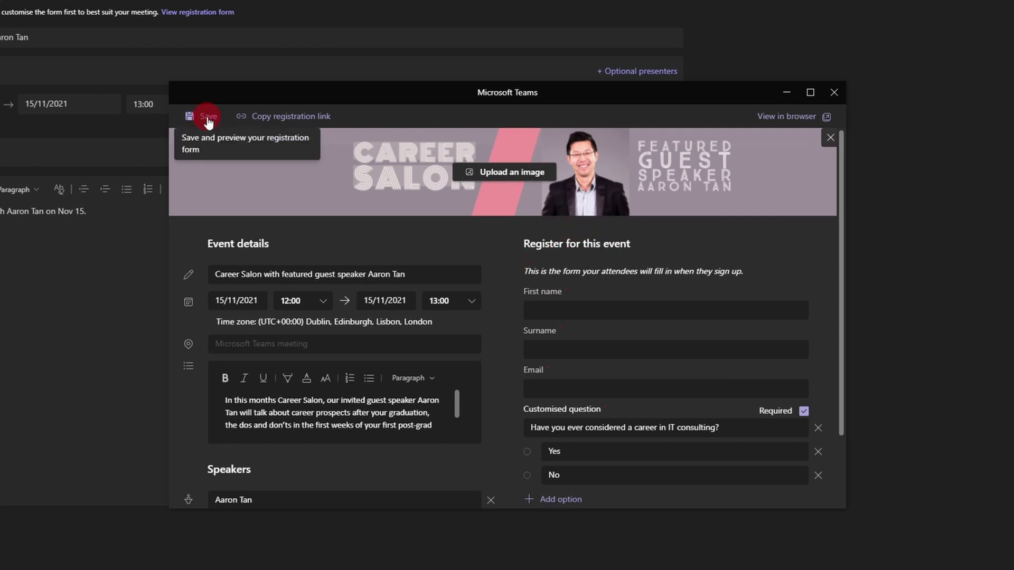
# Open the saved registration page in the browser
pyautogui.click(792, 123)
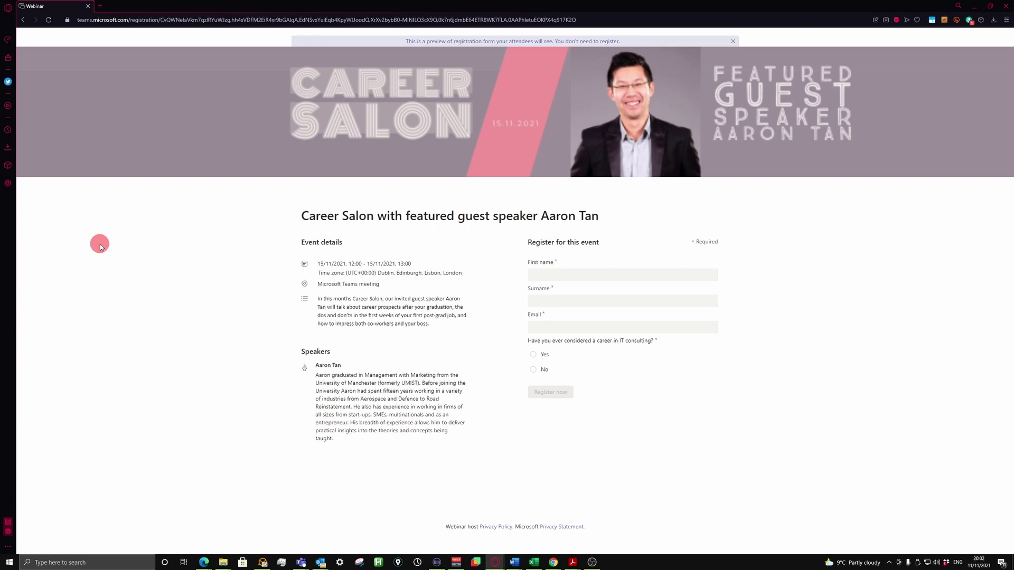
# Switch from the browser back to the Teams registration preview
pyautogui.hotkey('alt', 'Tab')
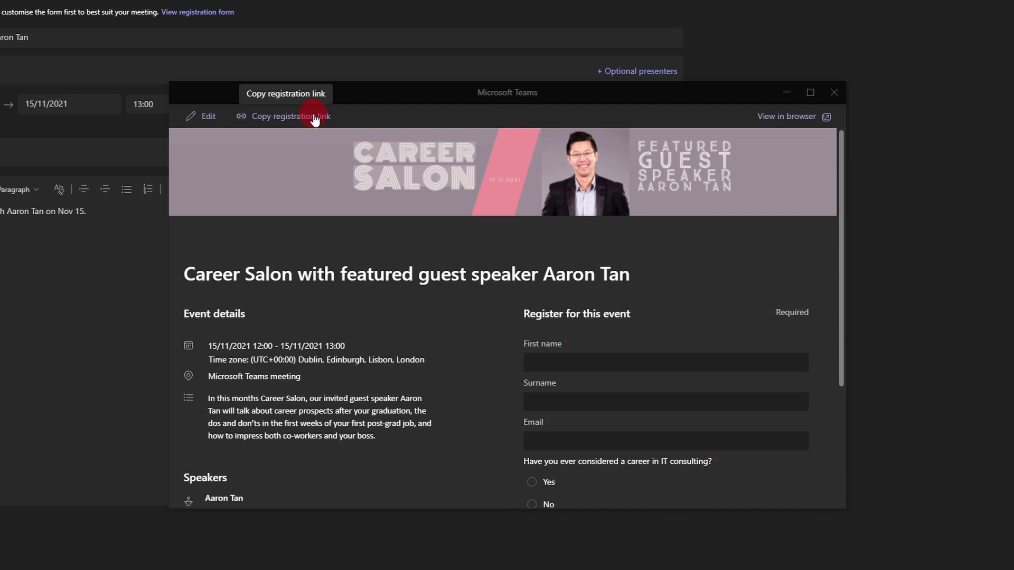
# Copy the Career Salon webinar's registration link for the Outlook invitation
pyautogui.click(314, 117)
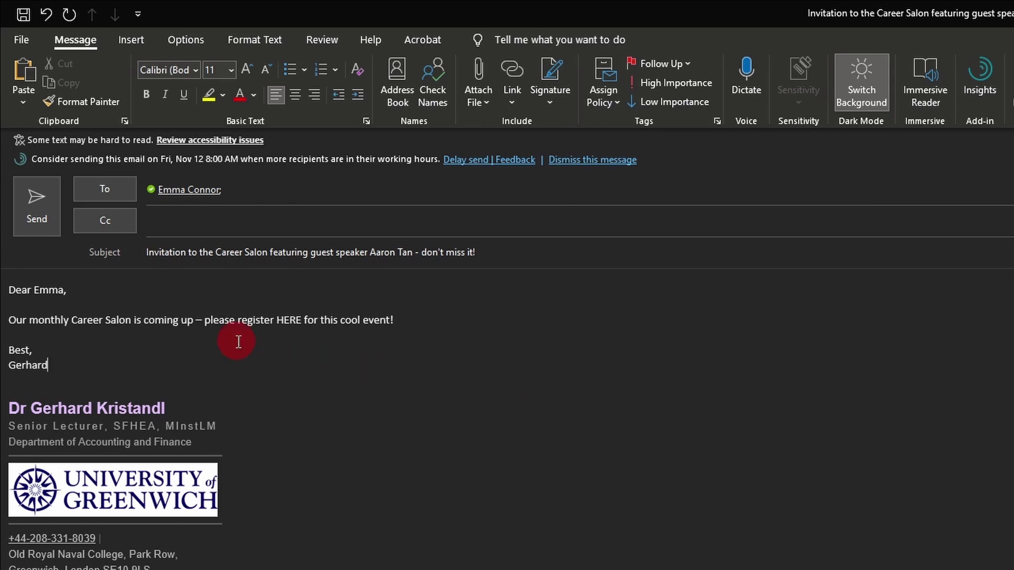
# Select the word HERE in 'please register HERE for this cool event!'
pyautogui.moveTo(275, 320); pyautogui.dragTo(300, 317)
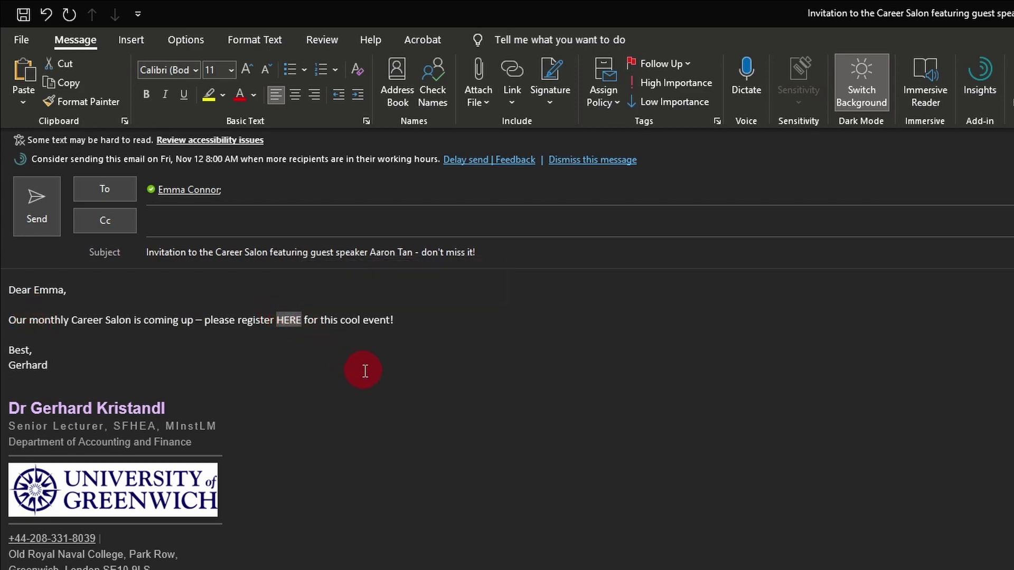
# Link the word HERE to the pasted registration URL through Insert Hyperlink
pyautogui.click(388, 221)
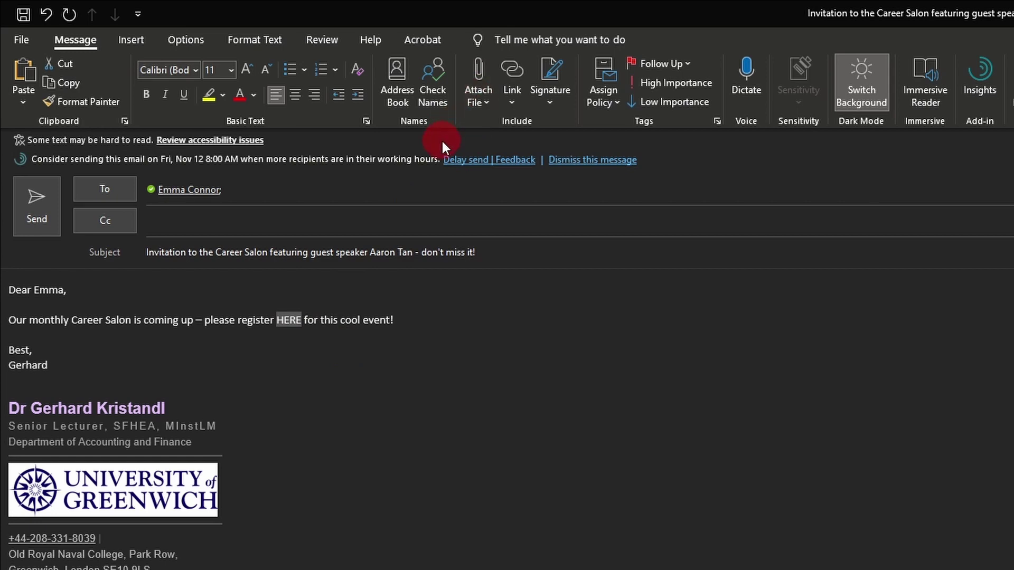
pyautogui.click(523, 82)
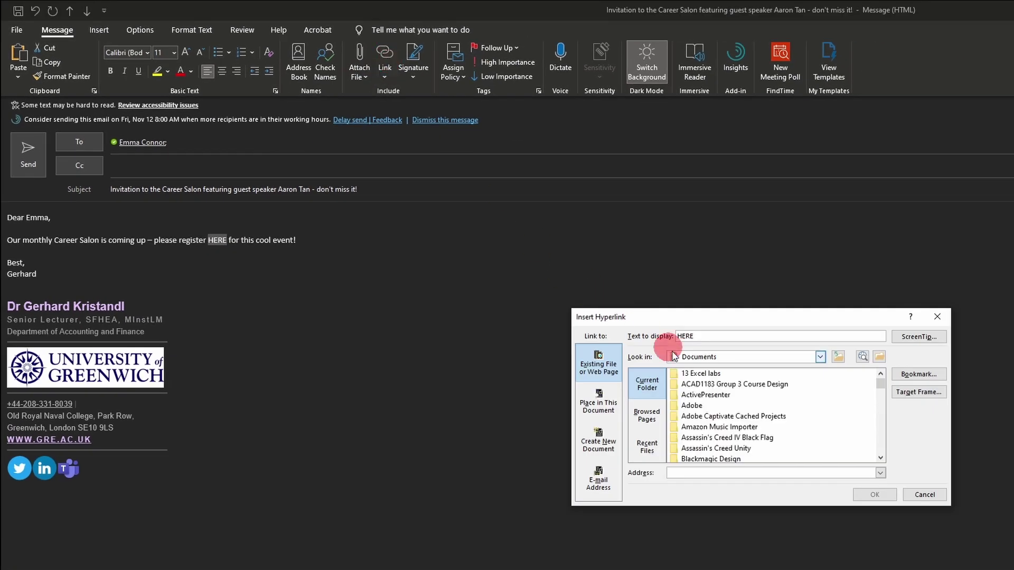
pyautogui.rightClick(693, 476)
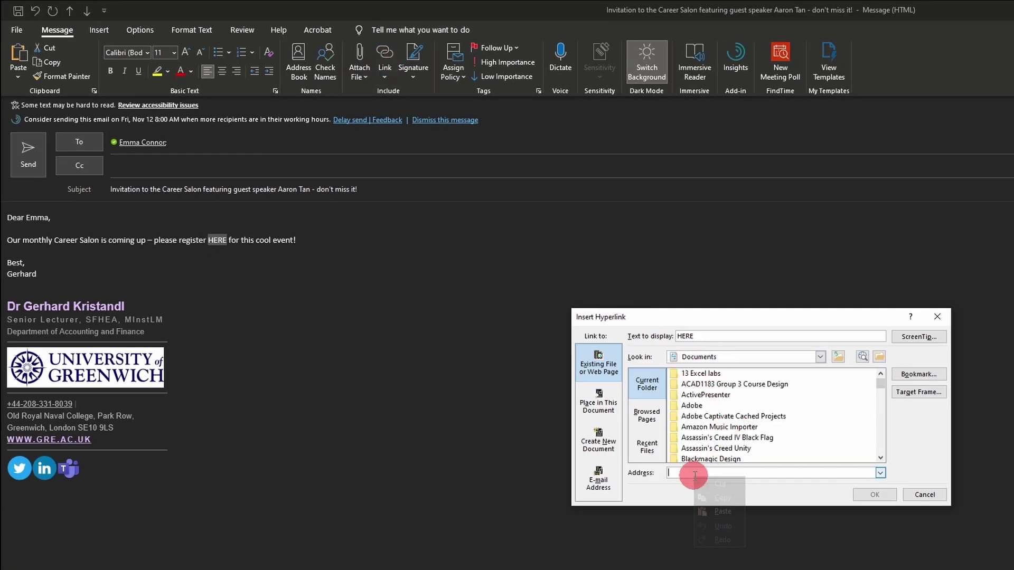
pyautogui.click(723, 511)
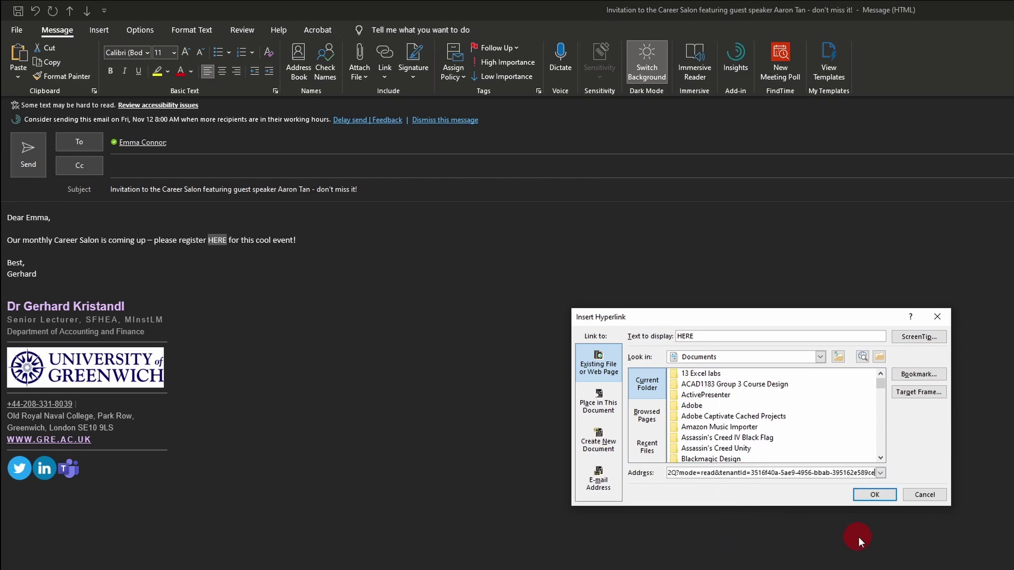
pyautogui.click(874, 495)
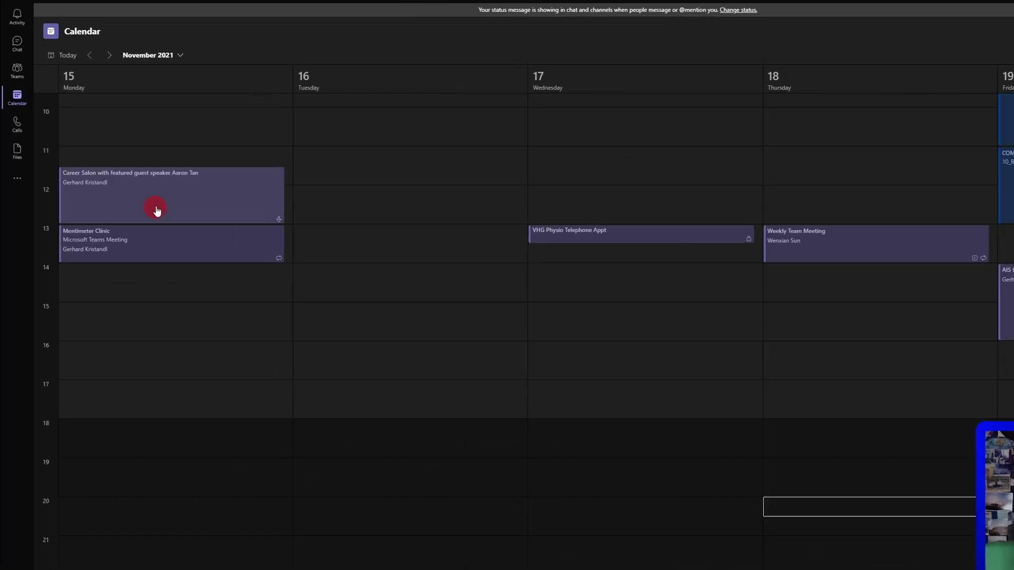
# Open the Details page of the Career Salon event on Monday 15 November
pyautogui.click(156, 208)
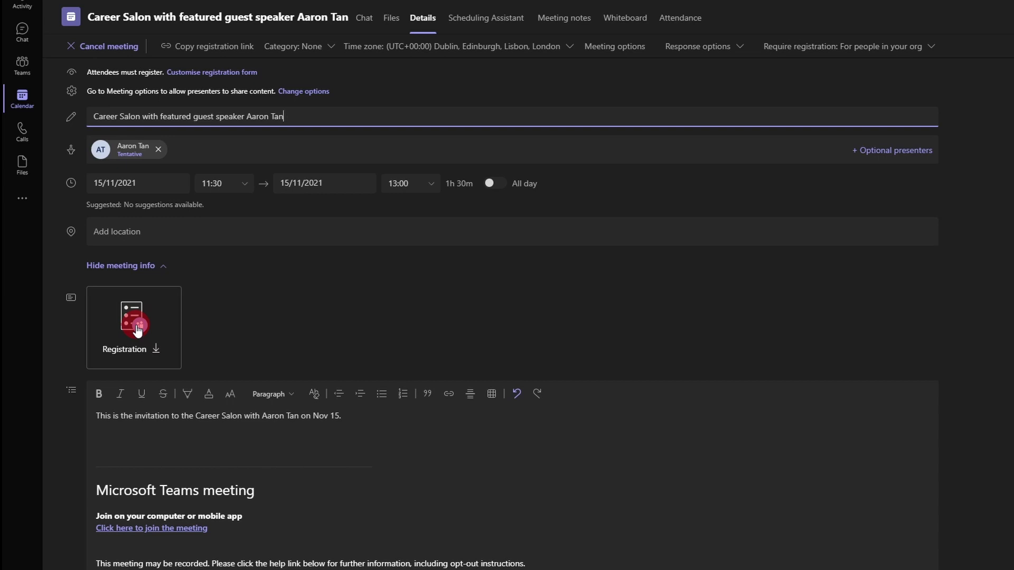
pyautogui.click(137, 330)
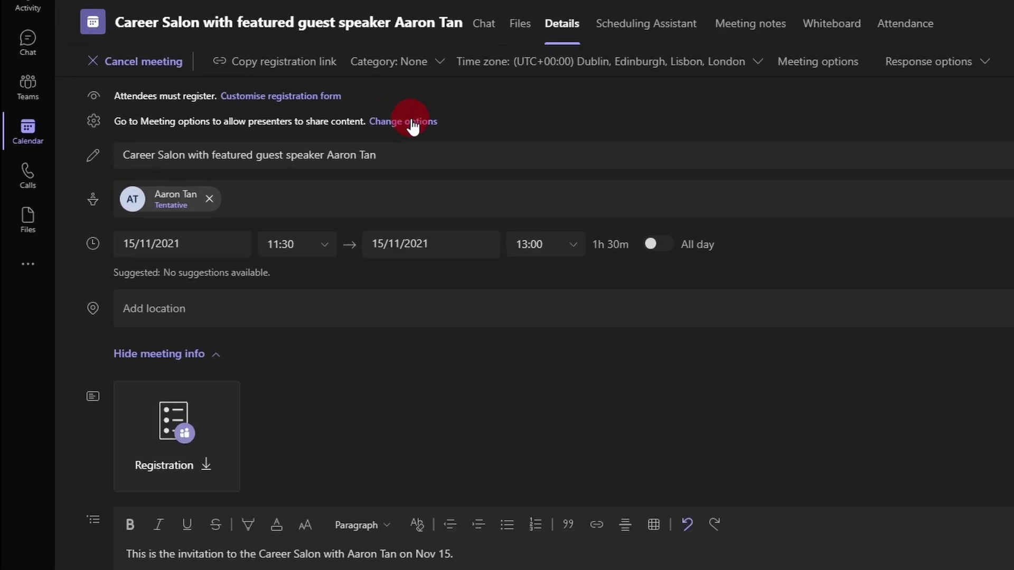
# Open Meeting options and set 'Who can bypass the lobby?' to 'People I invite'
pyautogui.click(412, 125)
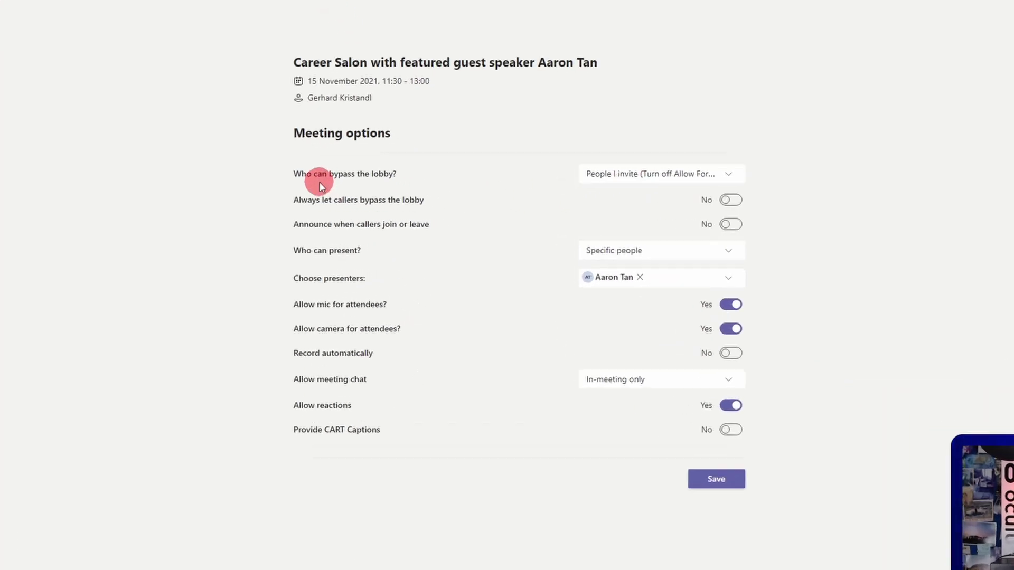
pyautogui.click(734, 173)
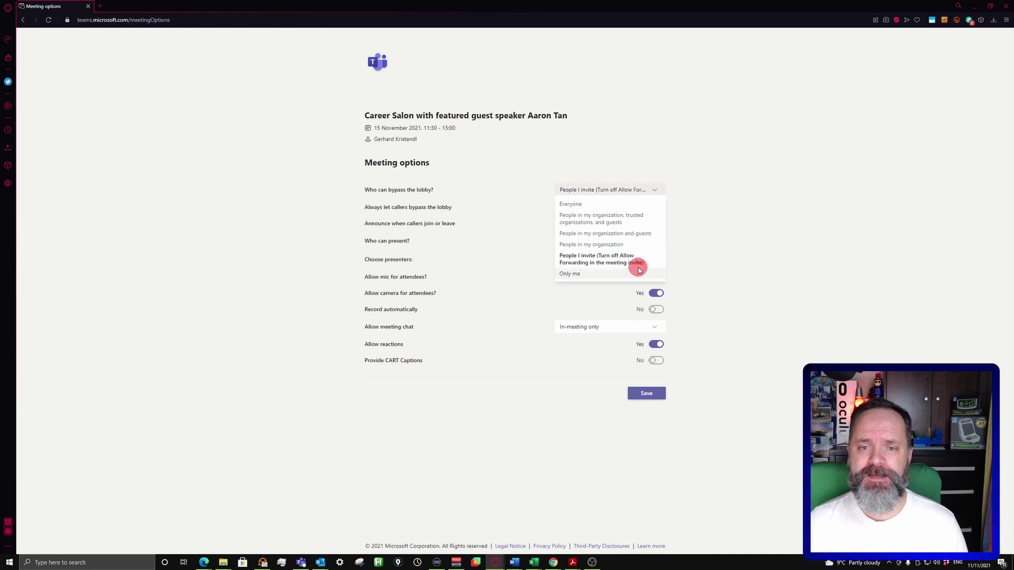
pyautogui.click(641, 260)
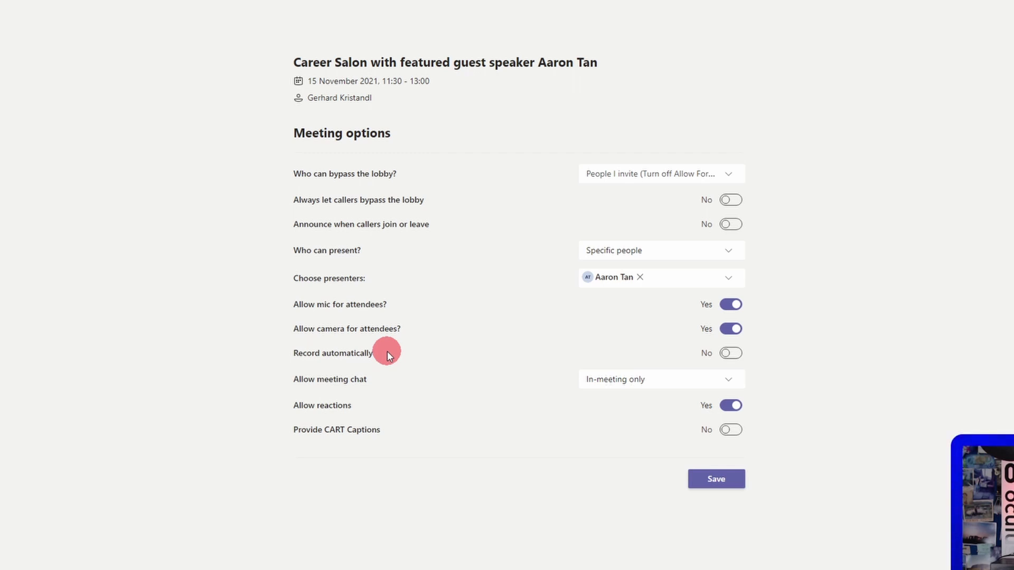
# Switch Record automatically to Yes and save the Career Salon's options
pyautogui.click(739, 354)
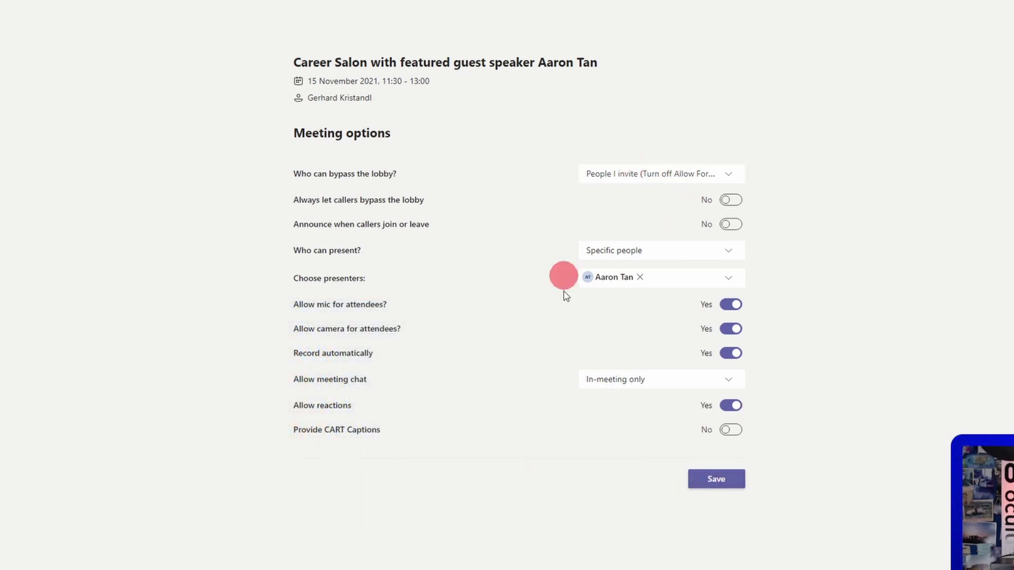
pyautogui.click(720, 479)
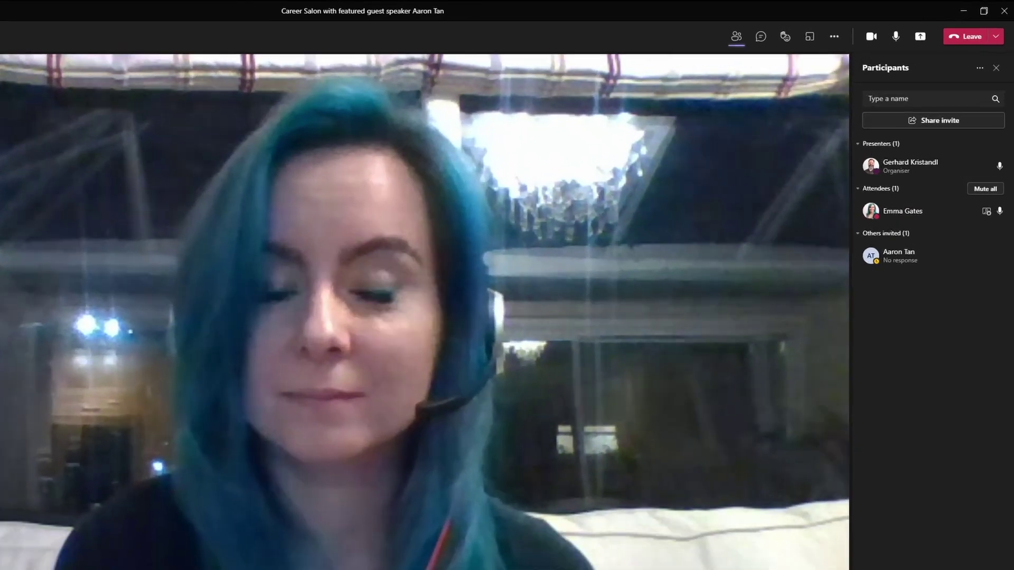
# Disable the attendee's microphone and camera from her Participants menu
pyautogui.moveTo(979, 207)
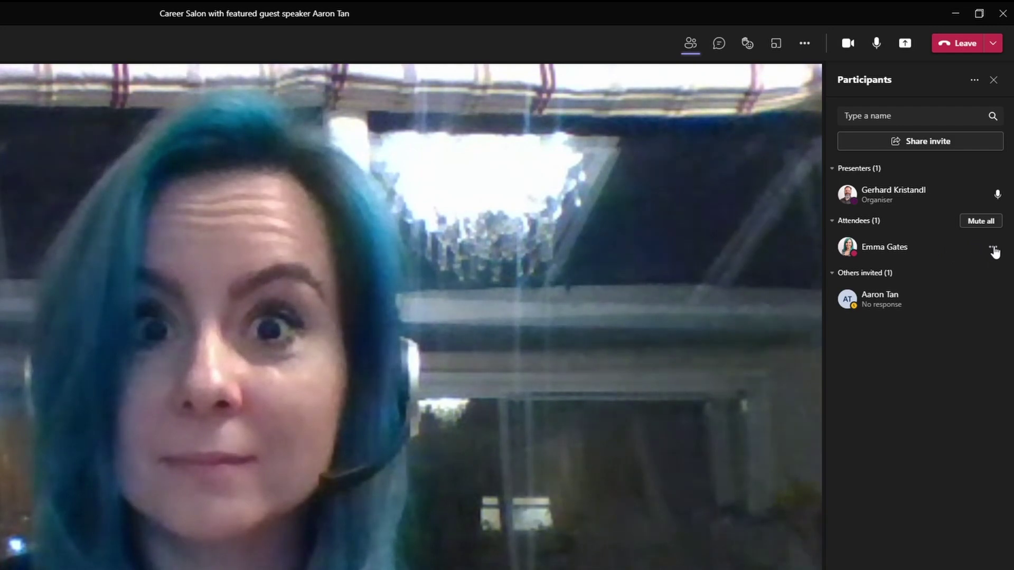
pyautogui.click(991, 248)
pyautogui.click(900, 290)
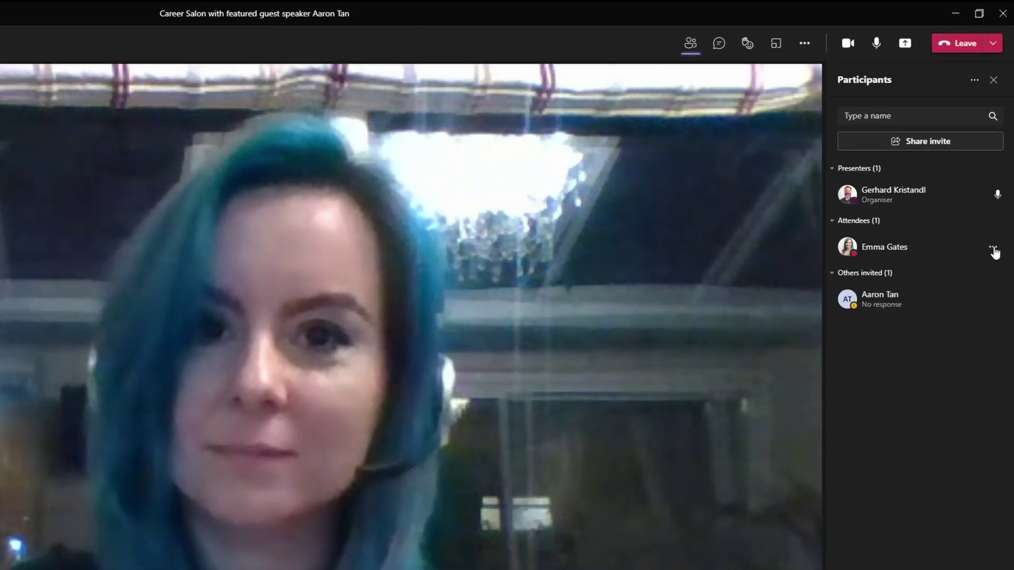
pyautogui.click(996, 190)
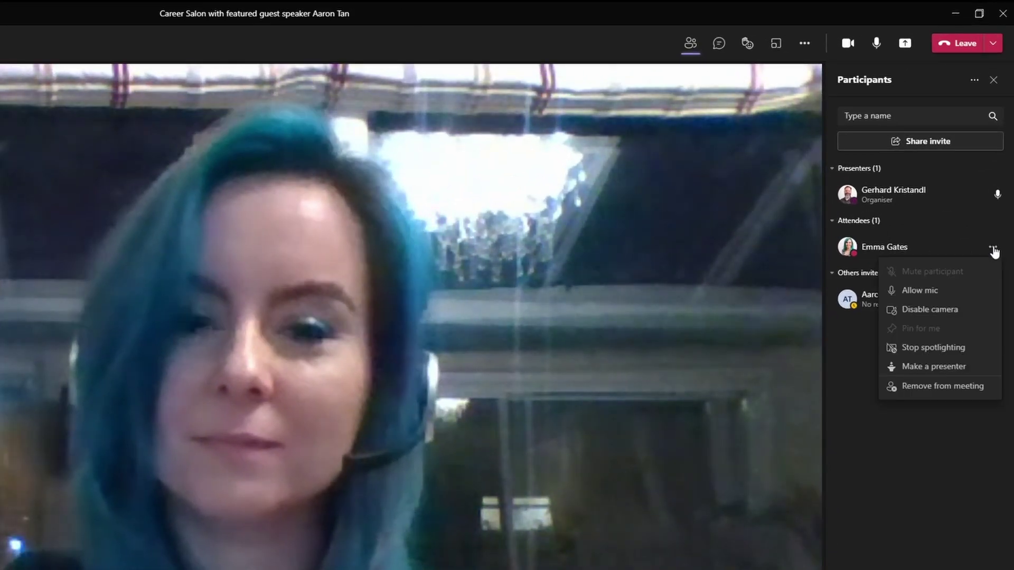
pyautogui.click(951, 313)
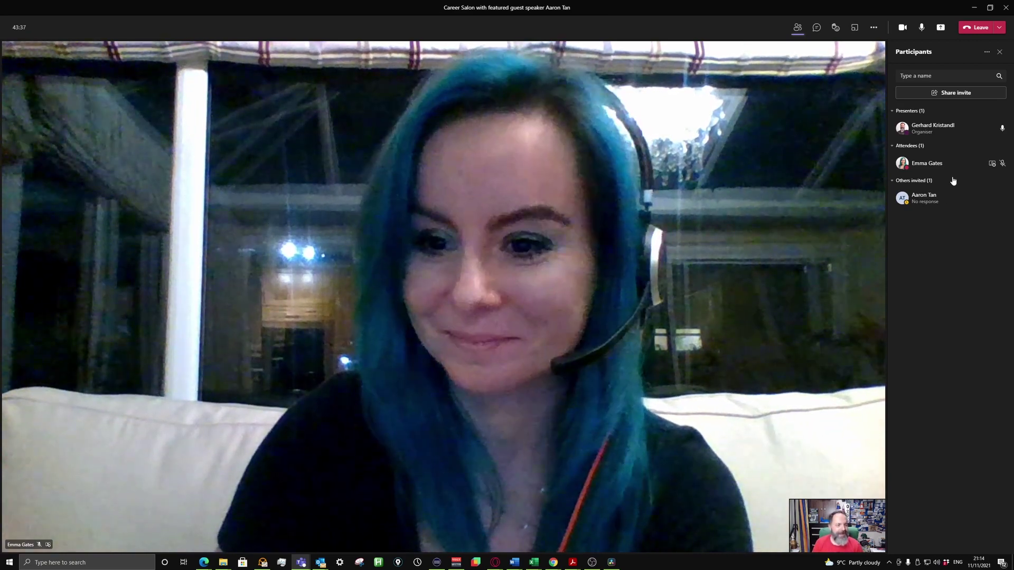
# Make the attendee a presenter and confirm the role change
pyautogui.click(999, 163)
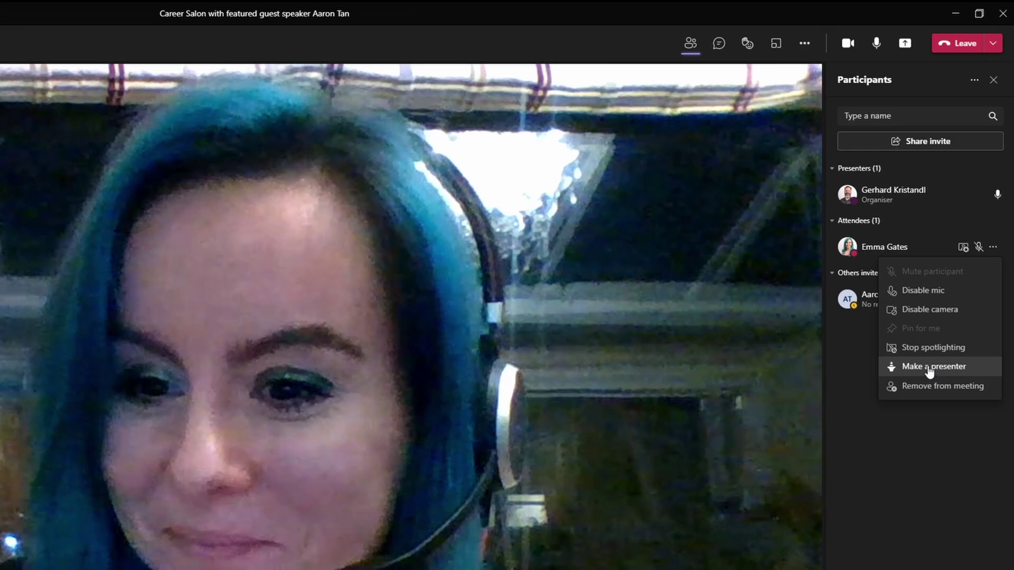
pyautogui.click(928, 368)
pyautogui.click(586, 438)
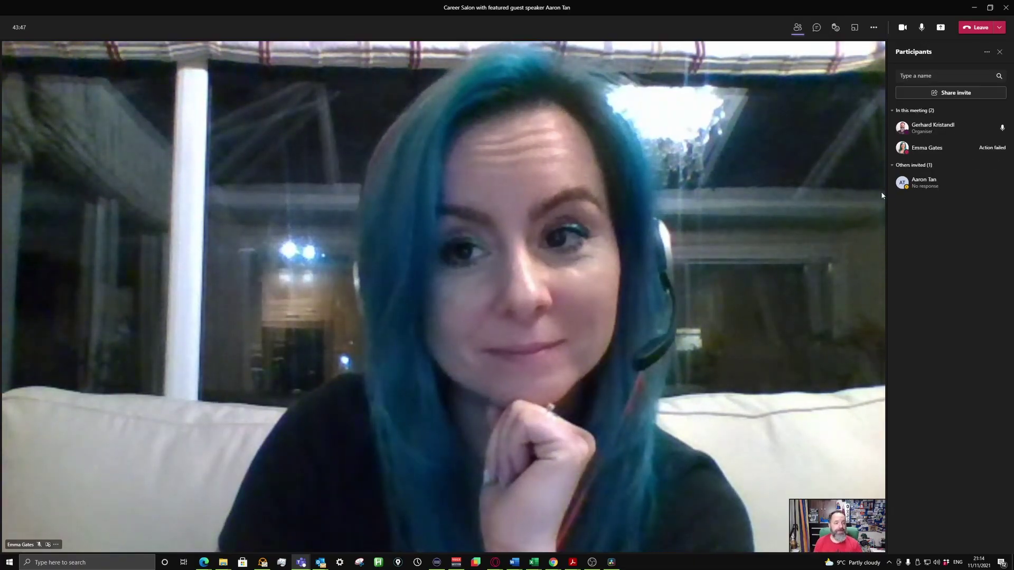
pyautogui.click(999, 152)
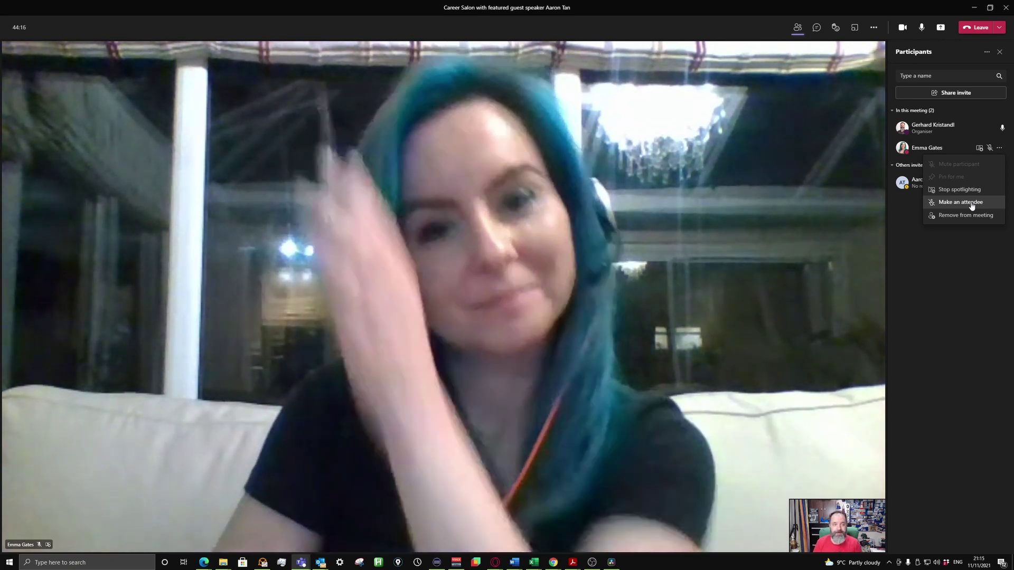
# Review Meeting options from More actions, then close the panel and the actions list
pyautogui.click(873, 27)
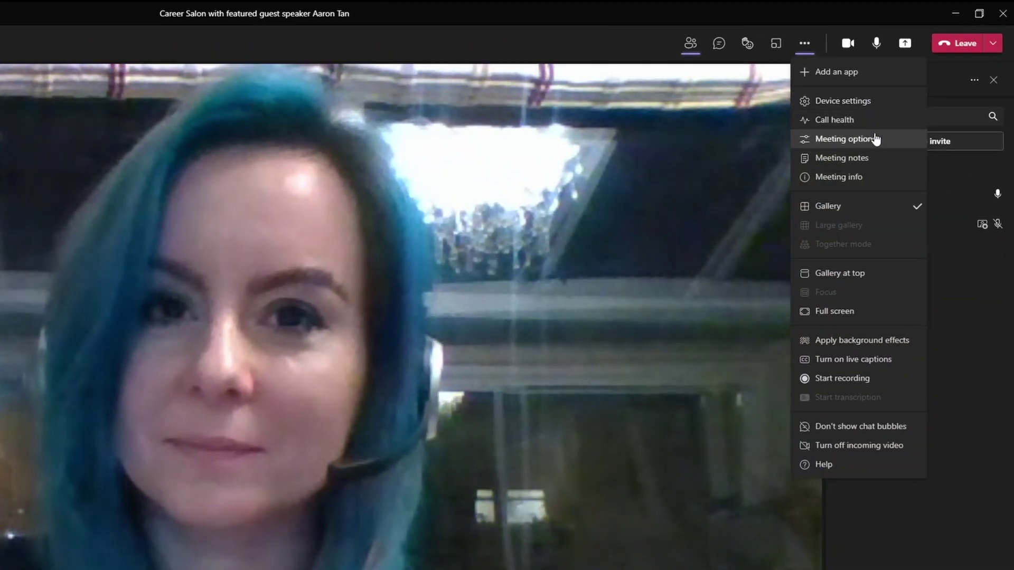
pyautogui.click(870, 140)
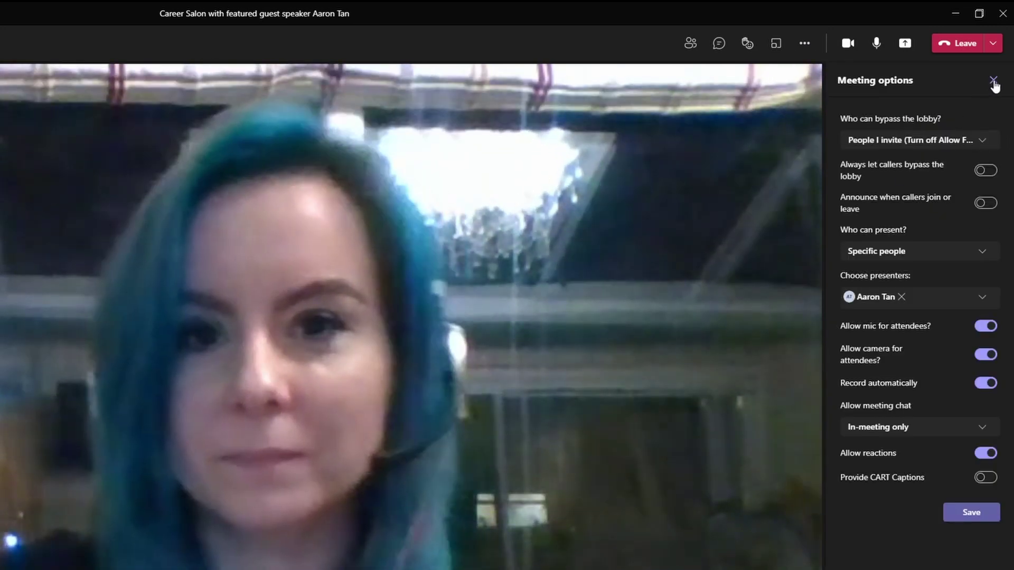
pyautogui.click(993, 82)
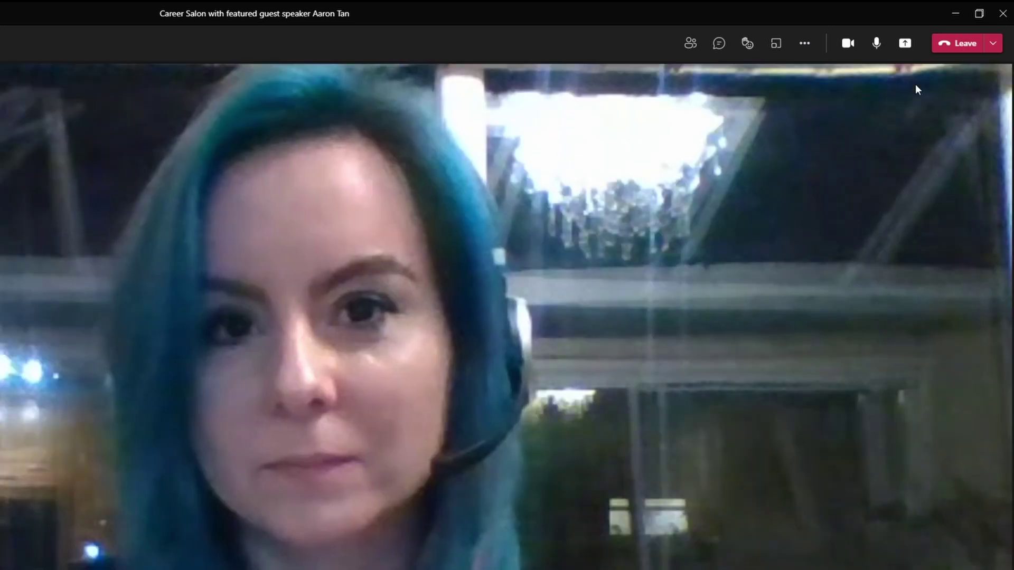
pyautogui.click(805, 45)
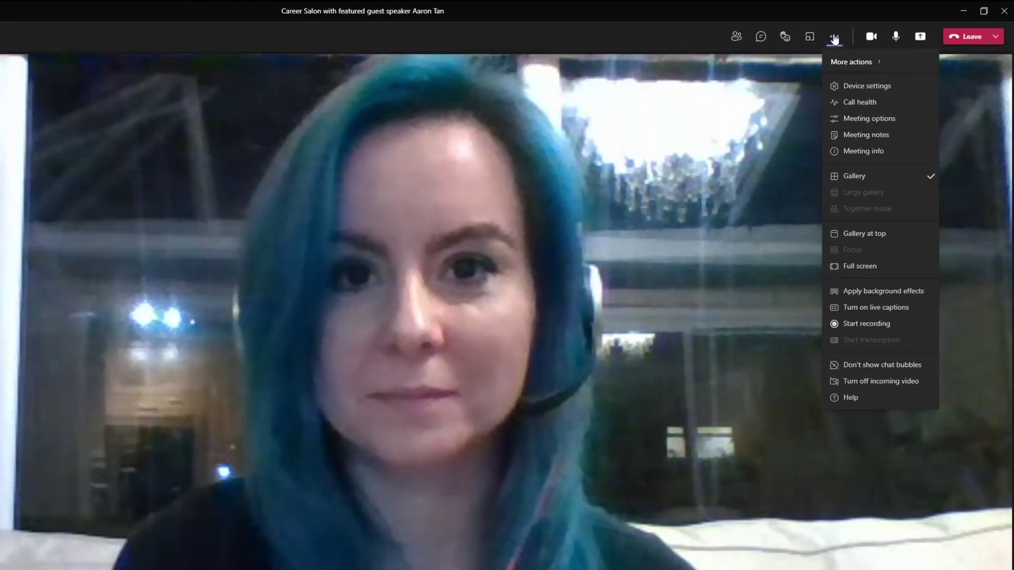
pyautogui.click(804, 45)
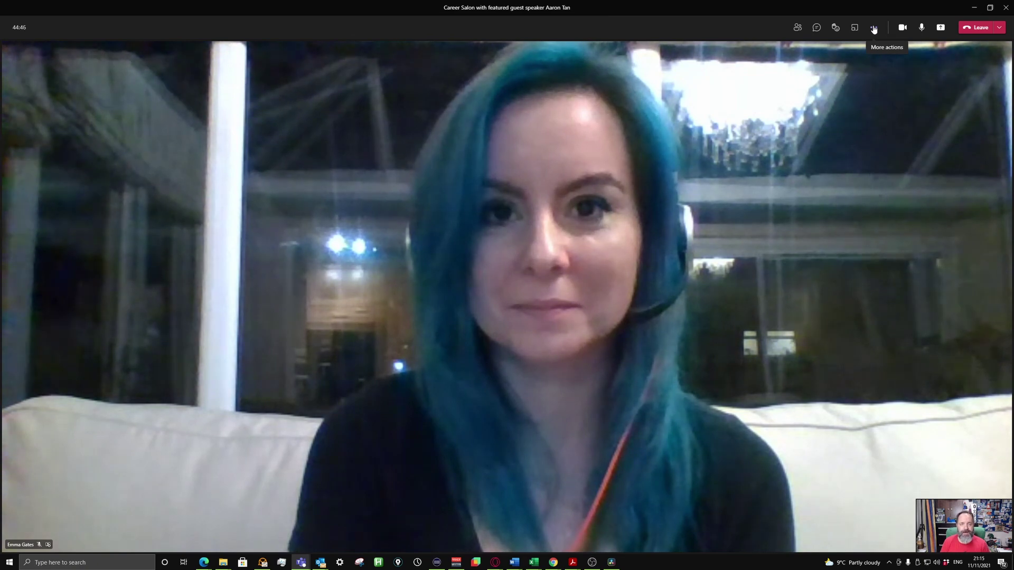